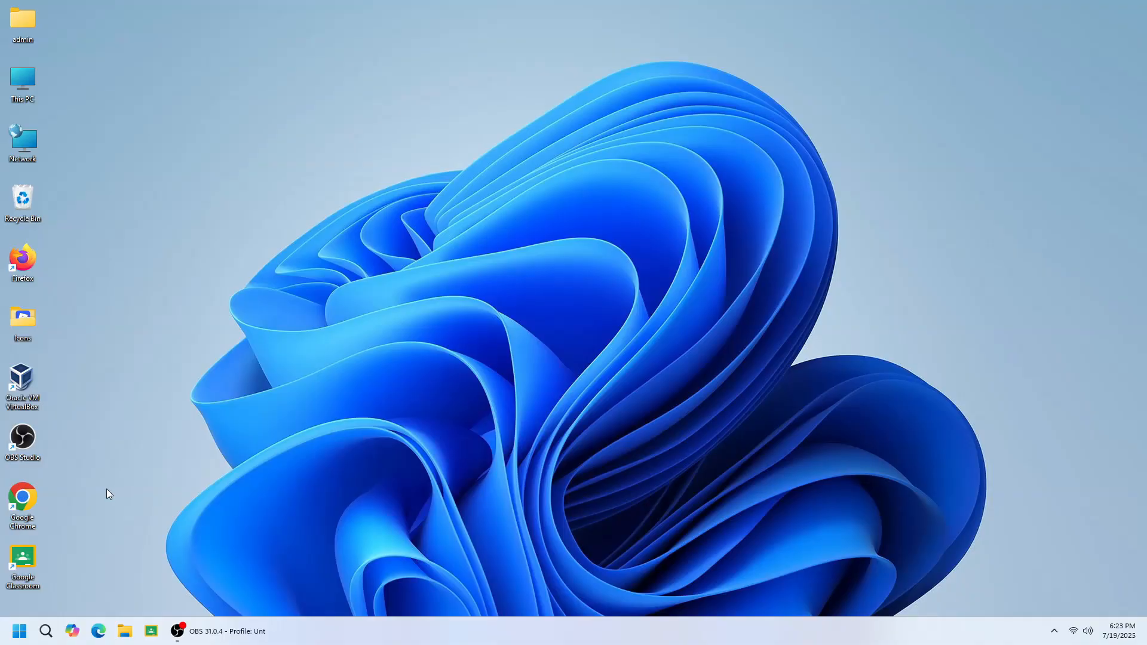
double_click(21, 501)
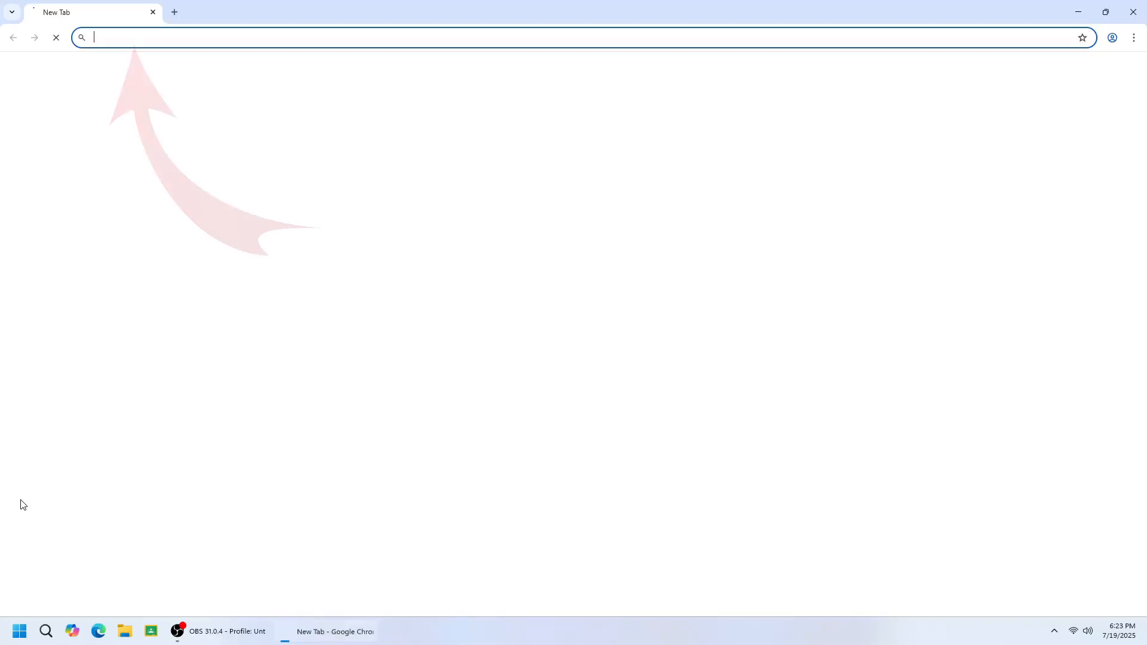
type("www.")
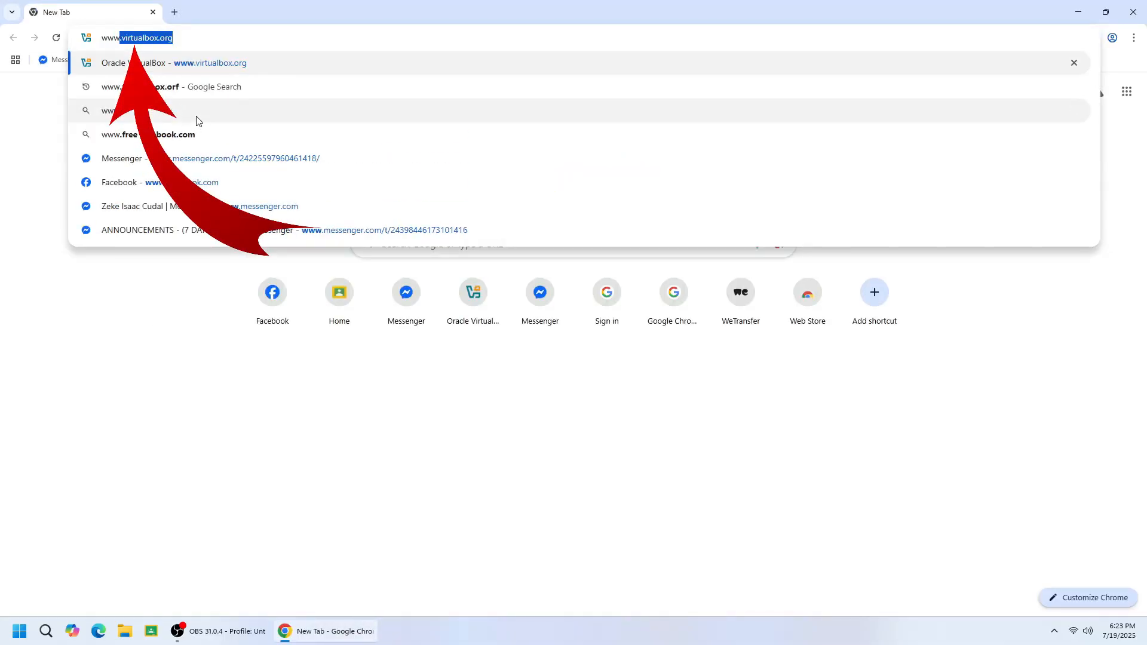
key("Return")
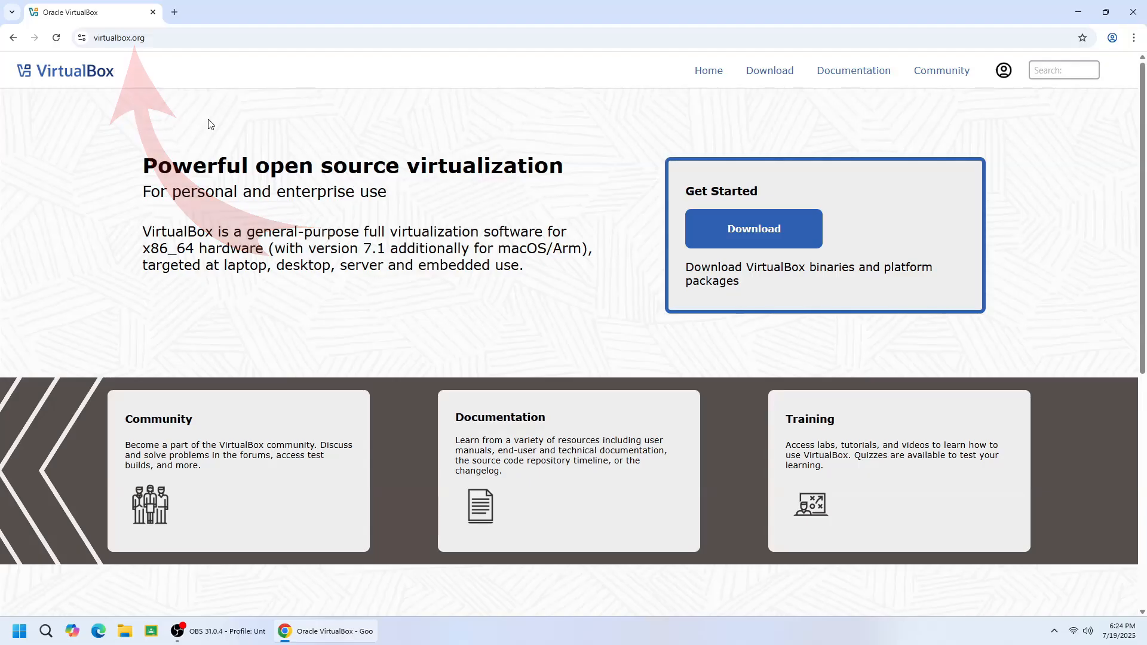
left_click(759, 76)
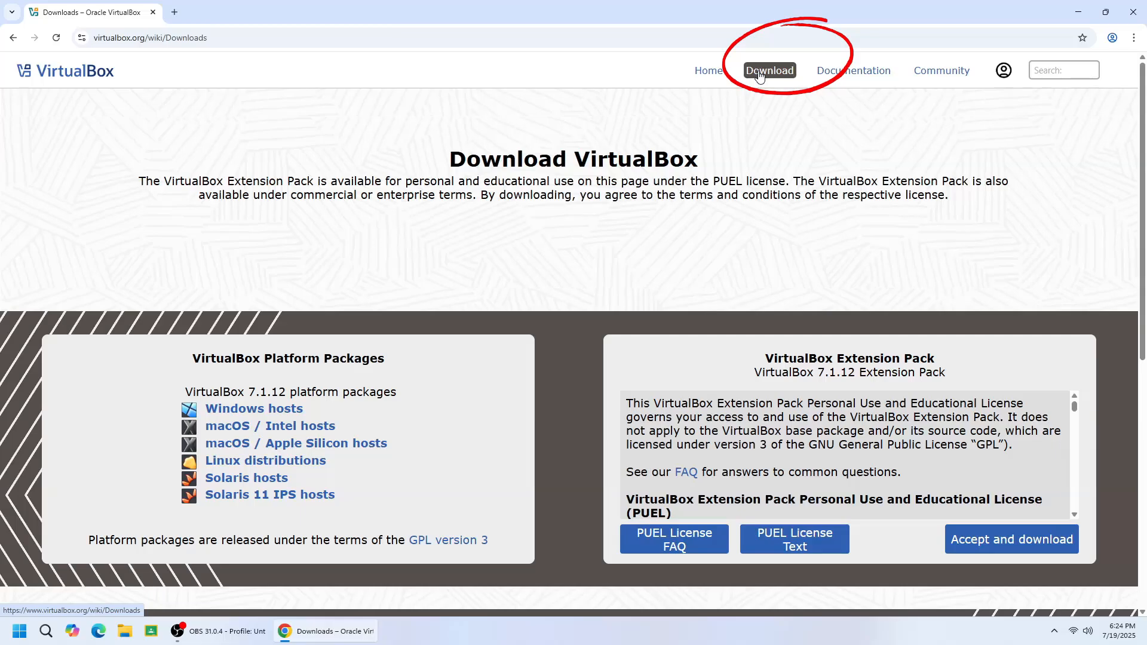
Download the VirtualBox 7.1.12 platform package for Windows hosts and open the full download history
left_click(286, 415)
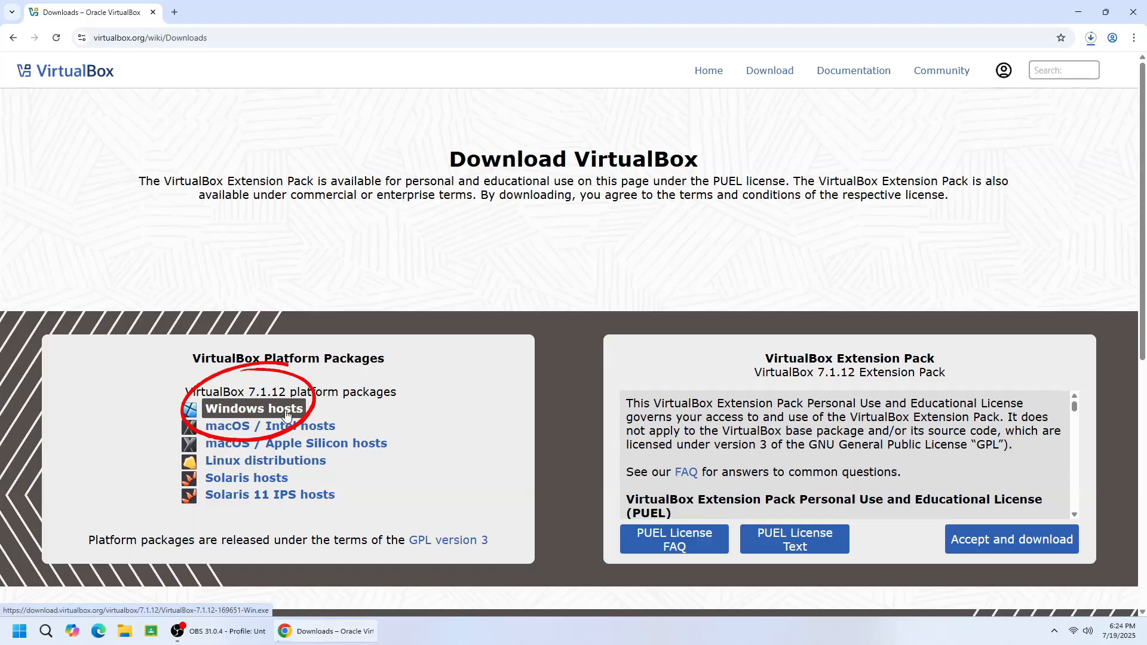
left_click(1093, 41)
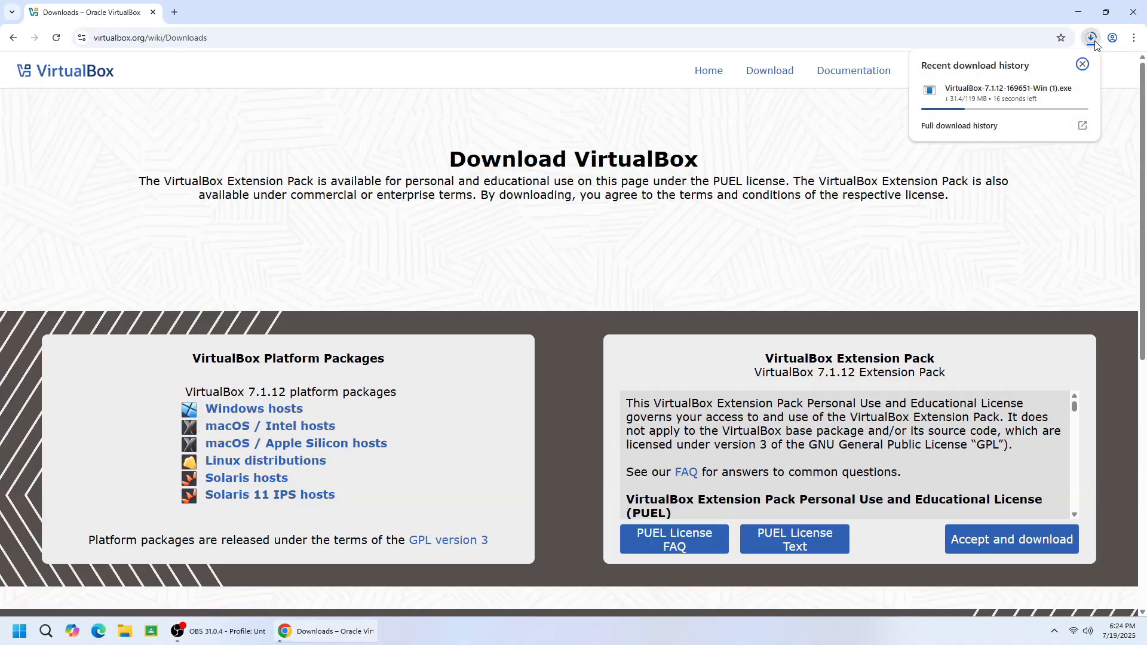
left_click(962, 126)
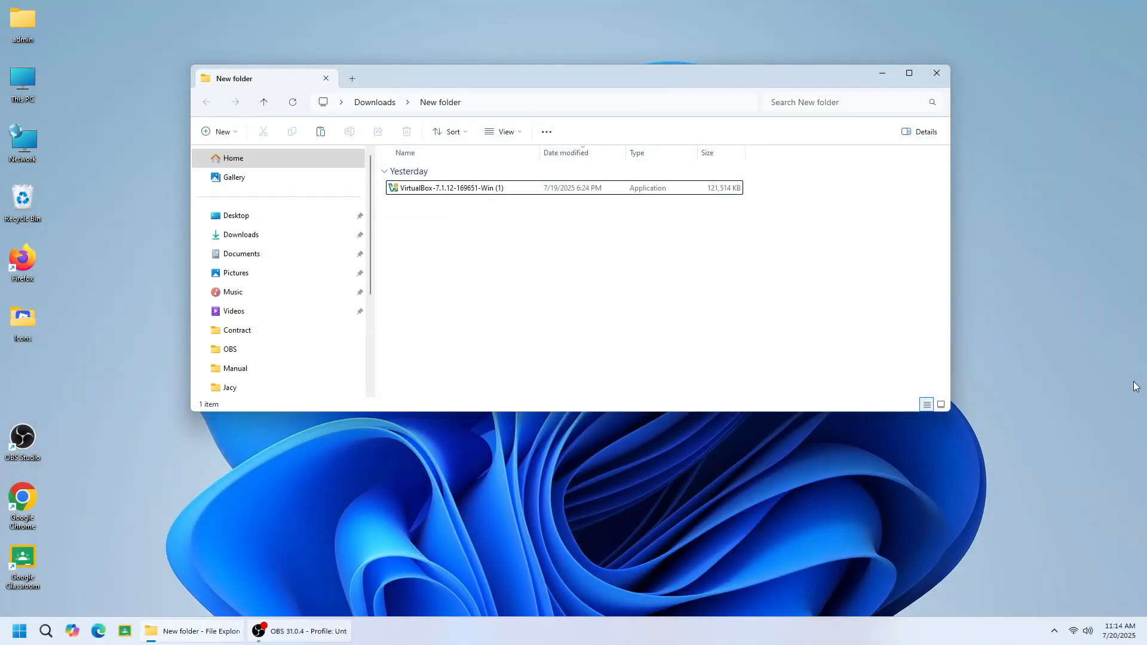
Run the downloaded VirtualBox-7.1.12-169651-Win (1) installer and accept the terms of its license agreement
left_click(893, 528)
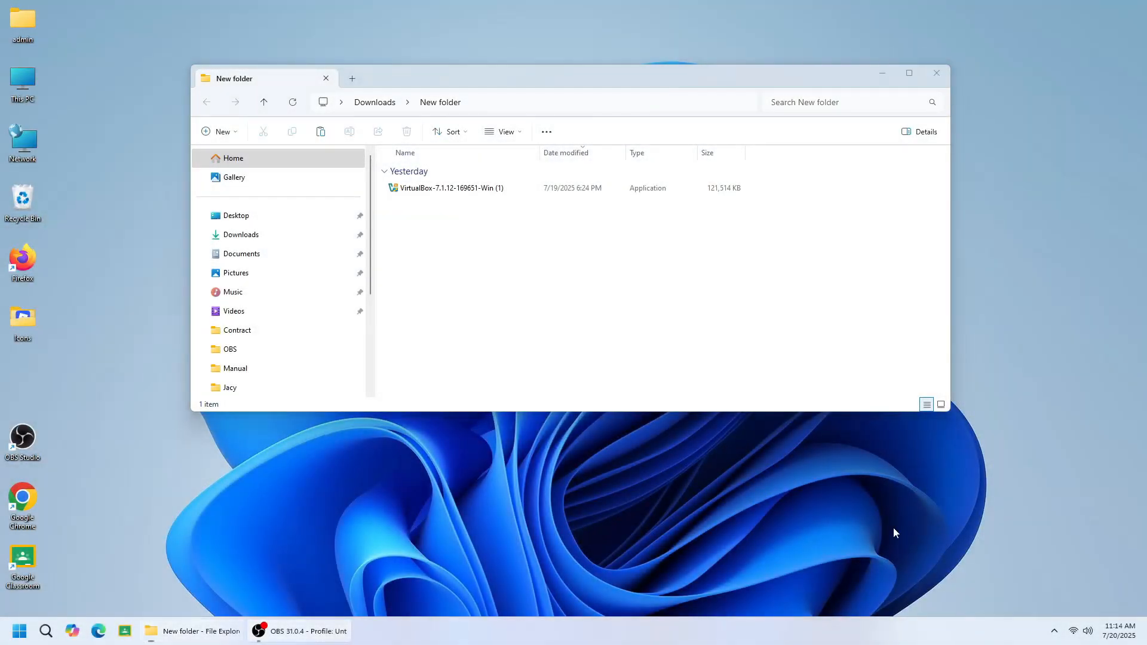
left_click(422, 192)
double_click(422, 193)
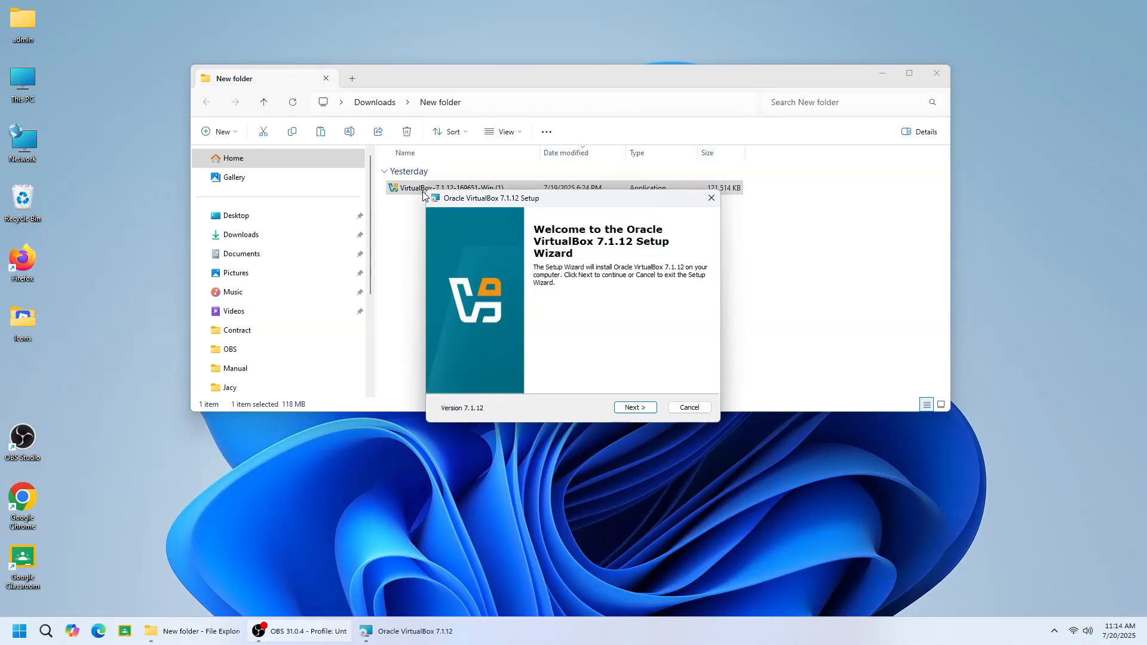
left_click(634, 408)
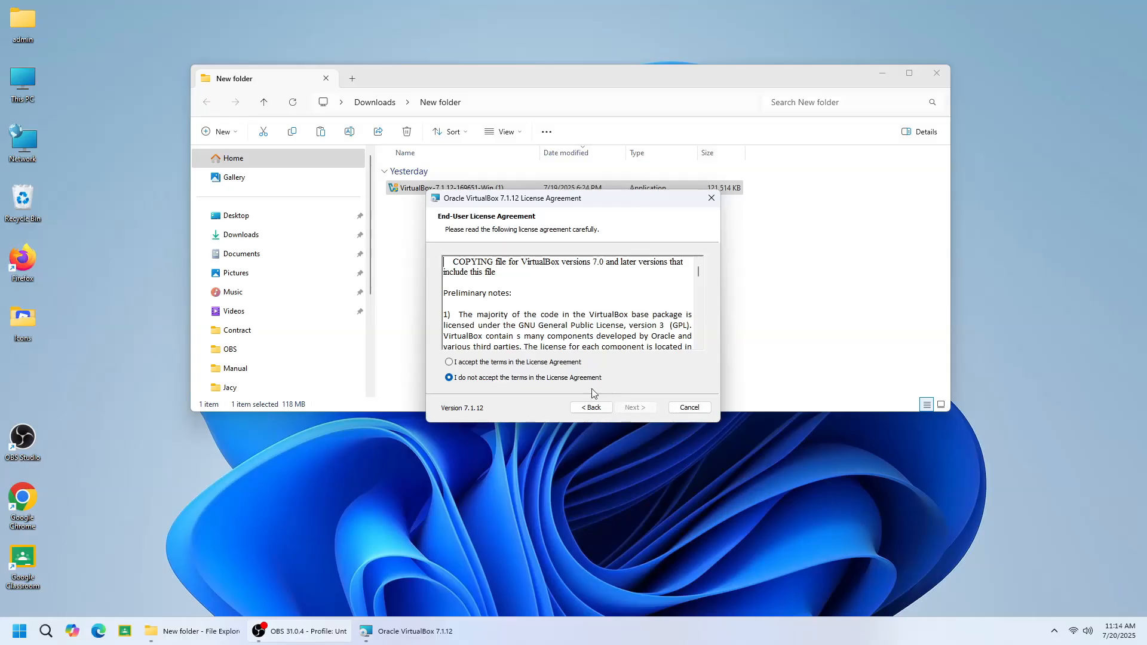
left_click(559, 362)
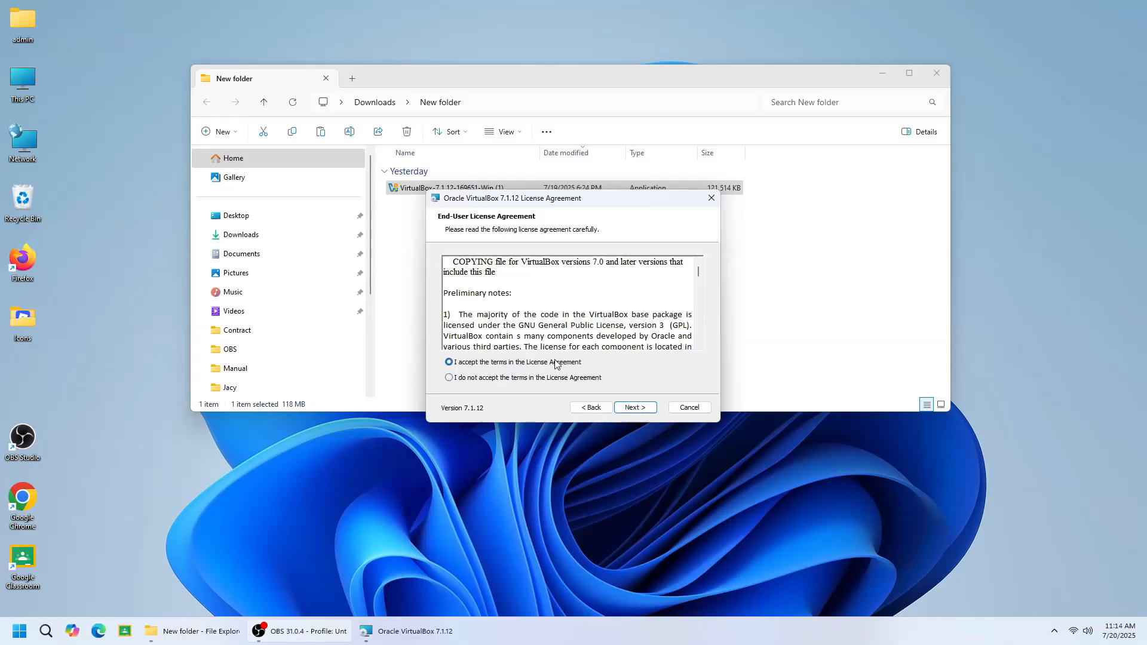
left_click(633, 409)
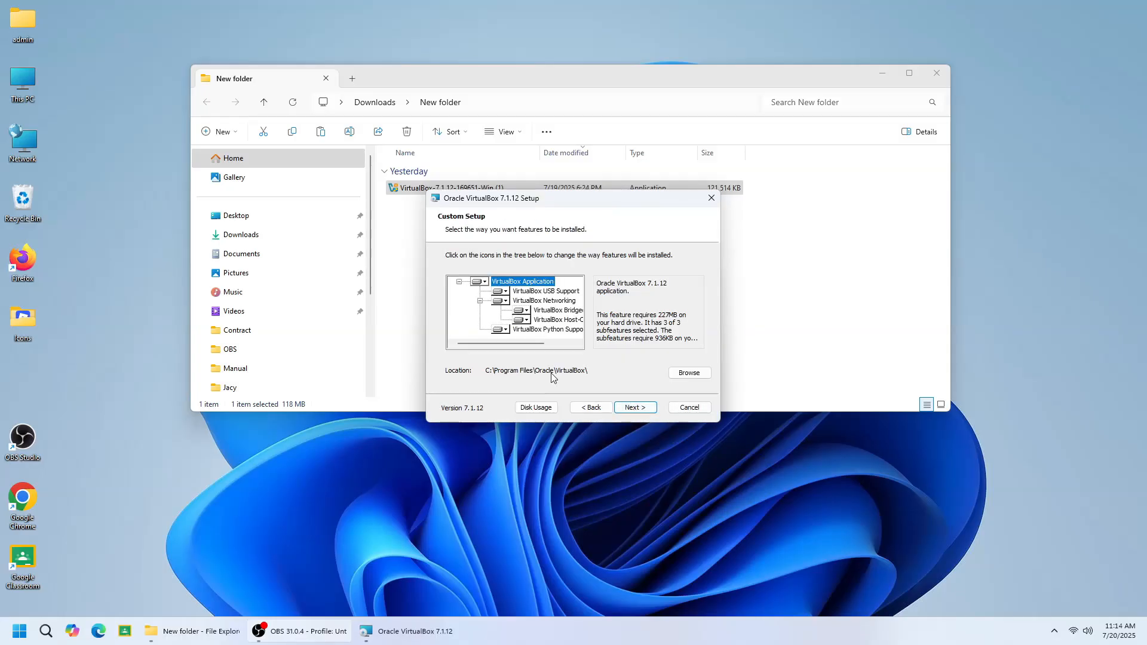
Exclude VirtualBox Python Support from the features to install and continue the setup
left_click(500, 329)
left_click(515, 370)
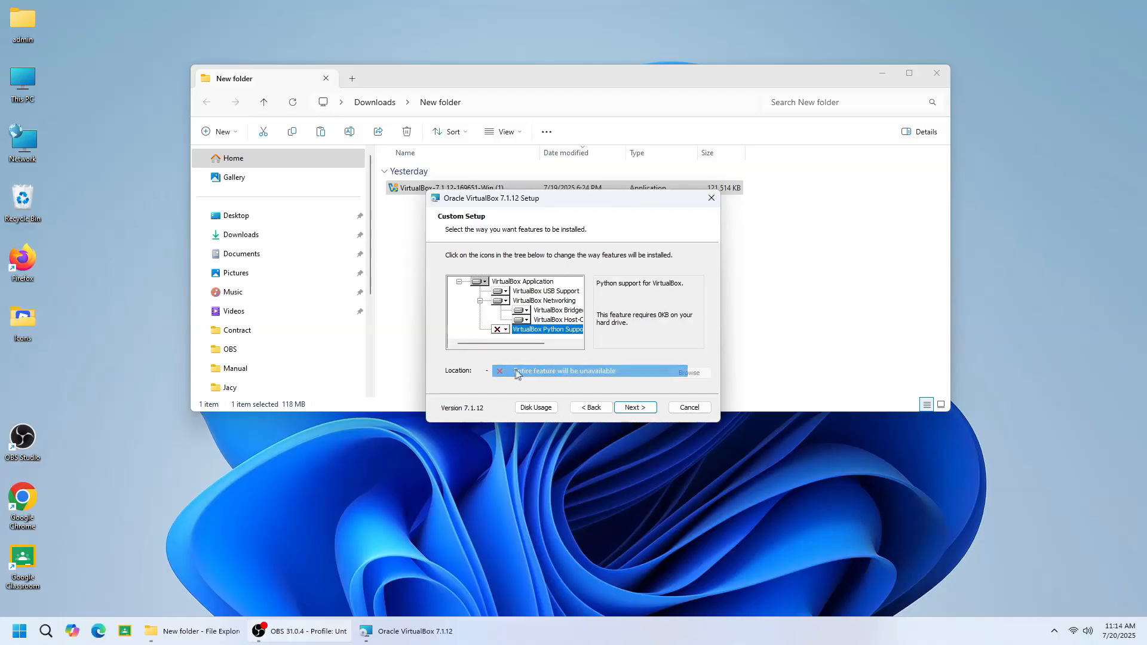
left_click(634, 408)
left_click(634, 408)
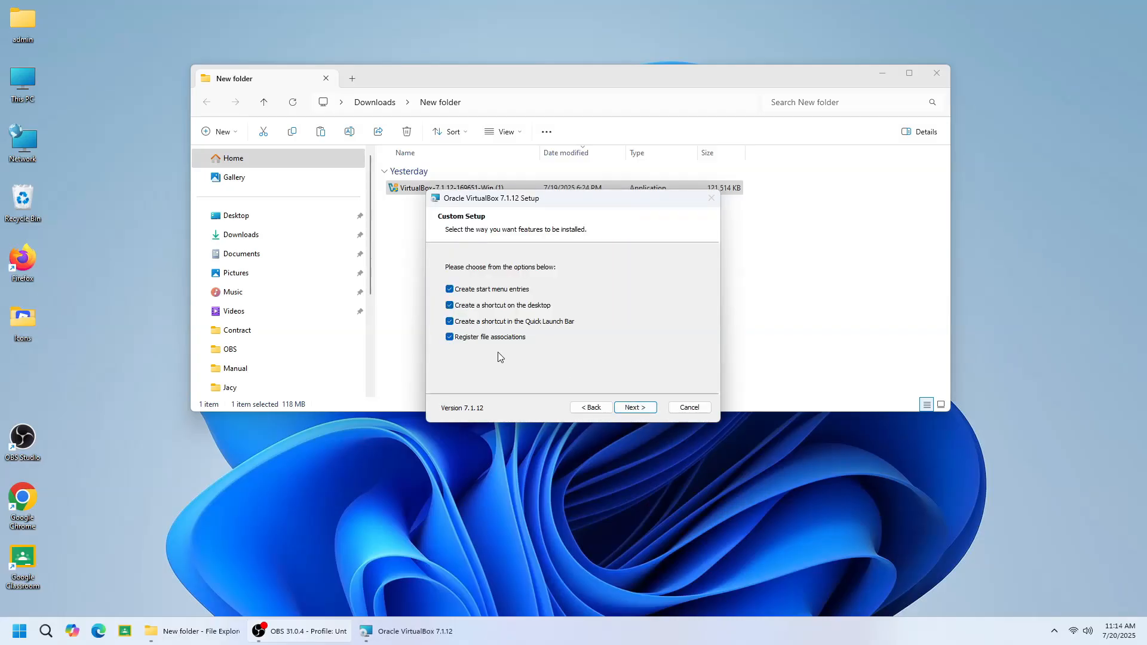
Install VirtualBox without start menu entries or a Quick Launch Bar shortcut, and finish the setup wizard
left_click(493, 327)
left_click(491, 292)
left_click(633, 411)
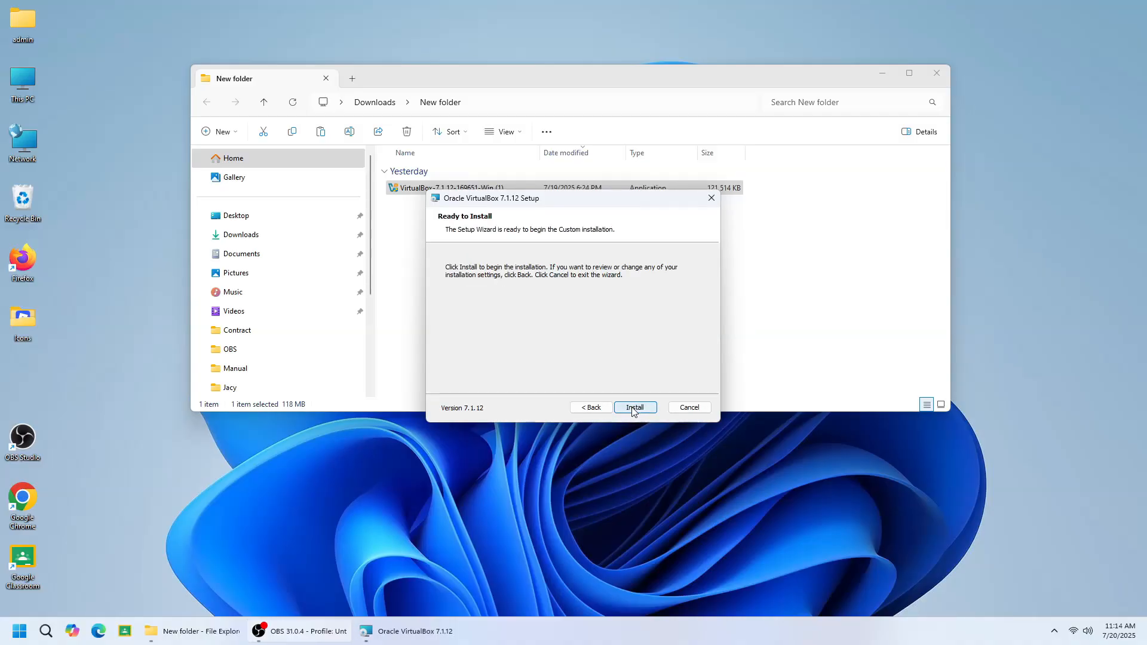
left_click(633, 408)
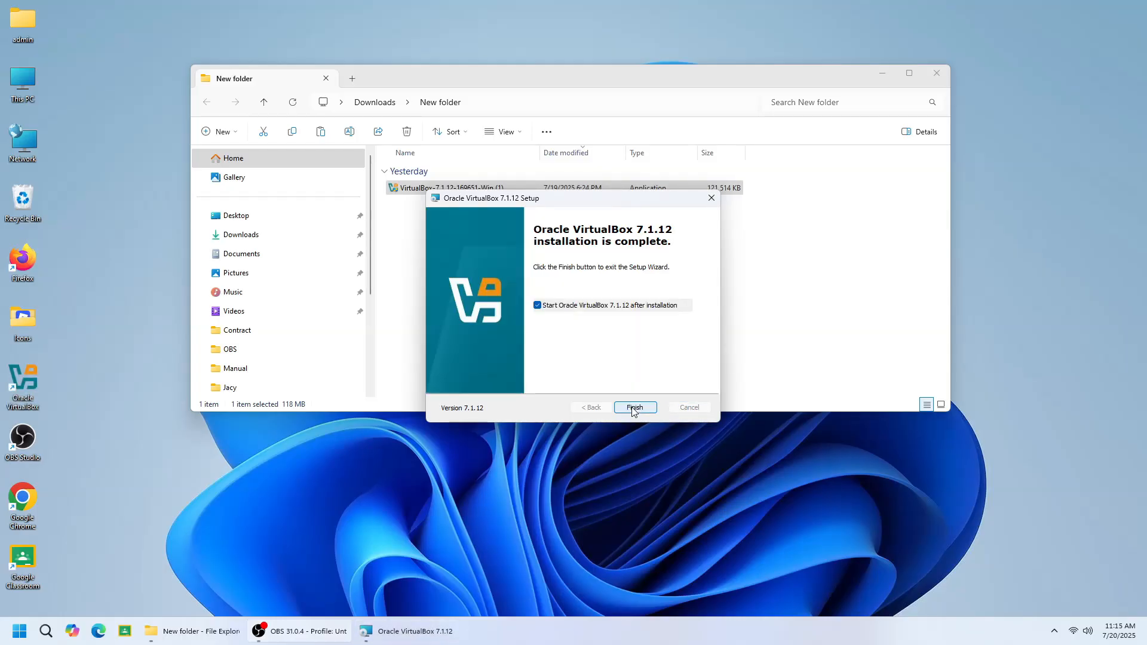
left_click(634, 408)
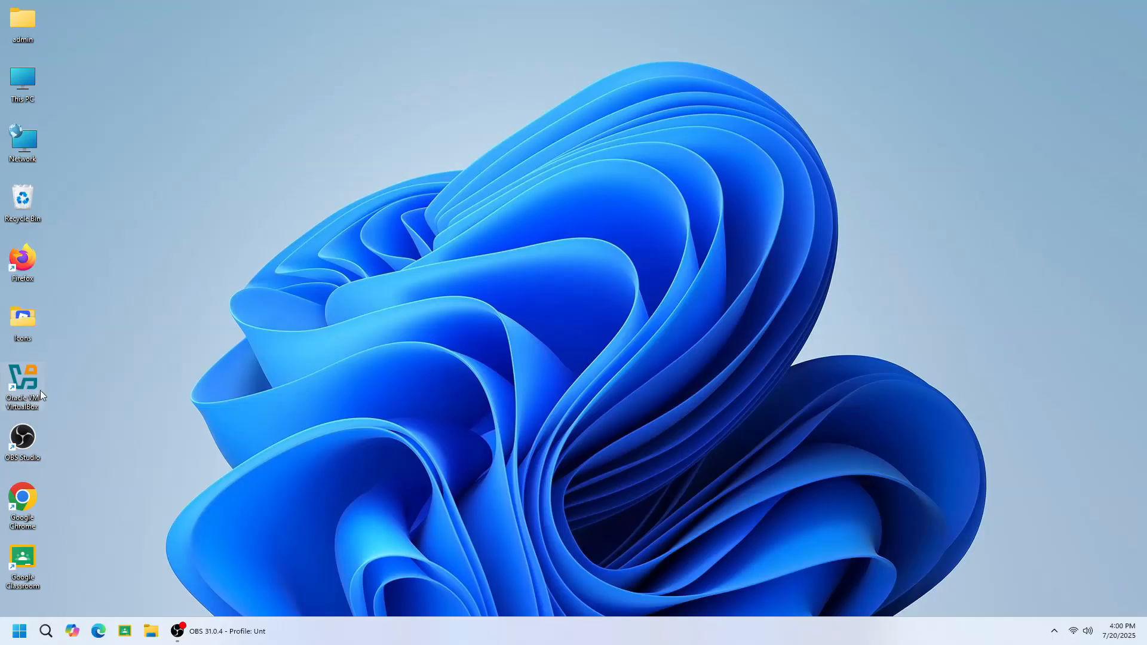
Launch Oracle VM VirtualBox from the desktop and start a new virtual machine named Windows 11
double_click(22, 383)
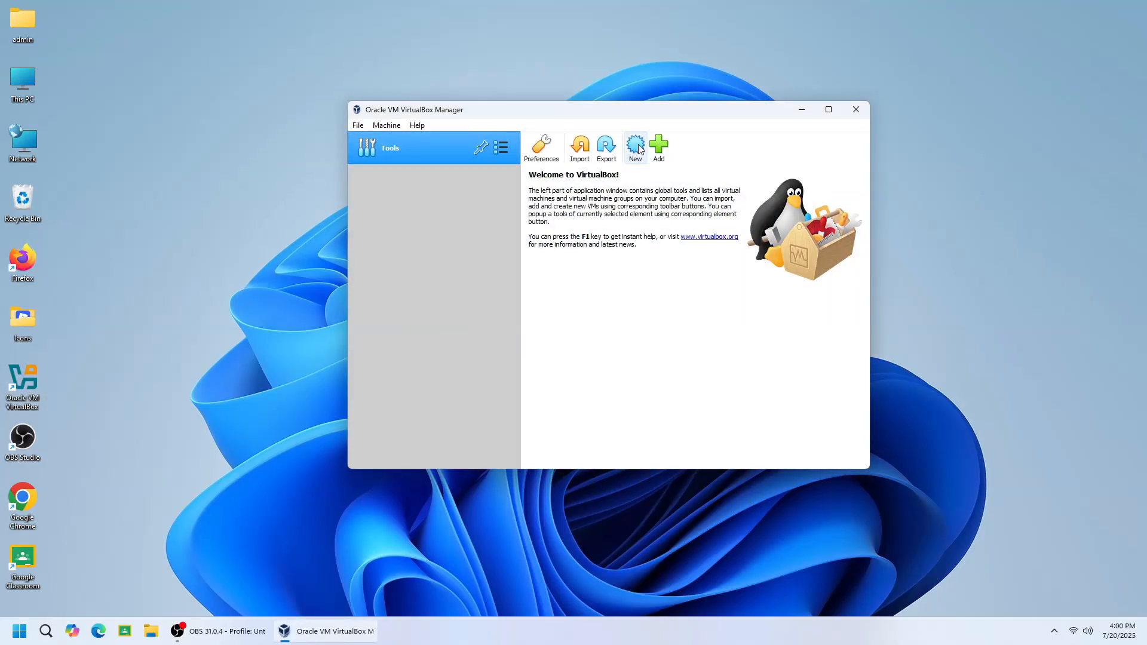
left_click(637, 147)
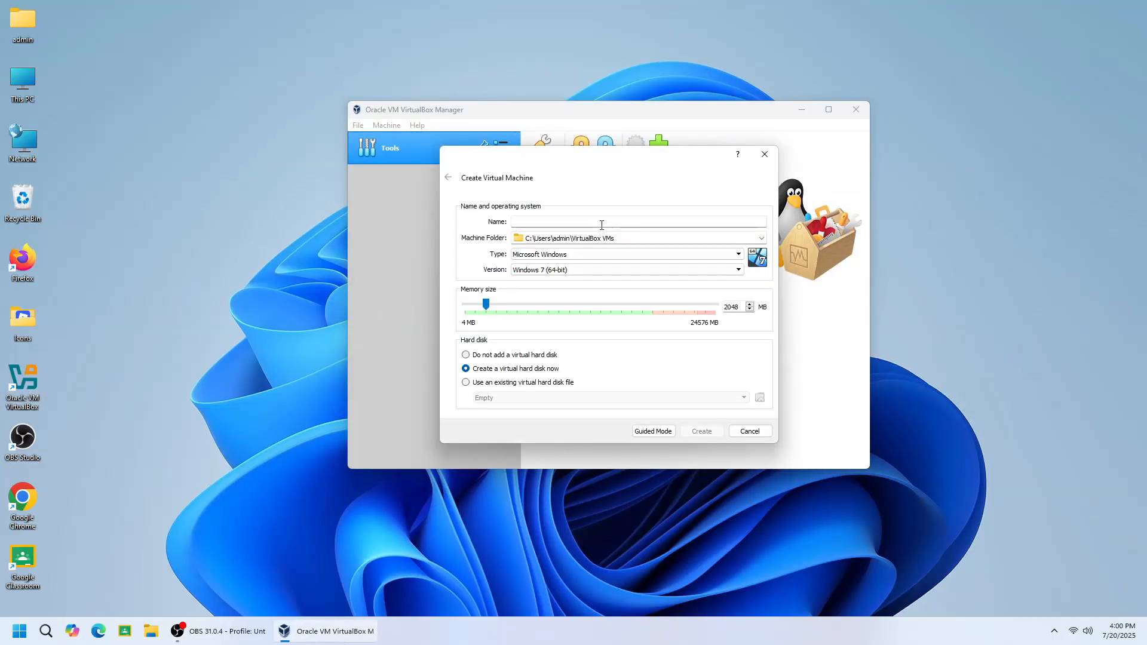
type("Windows")
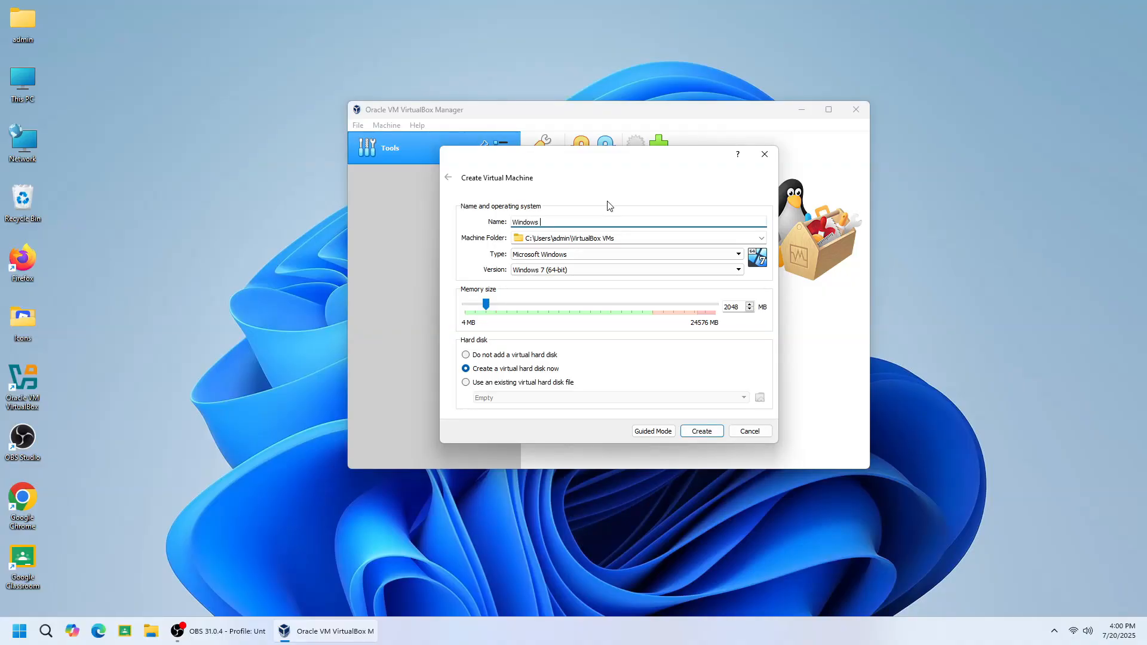
type(" 11")
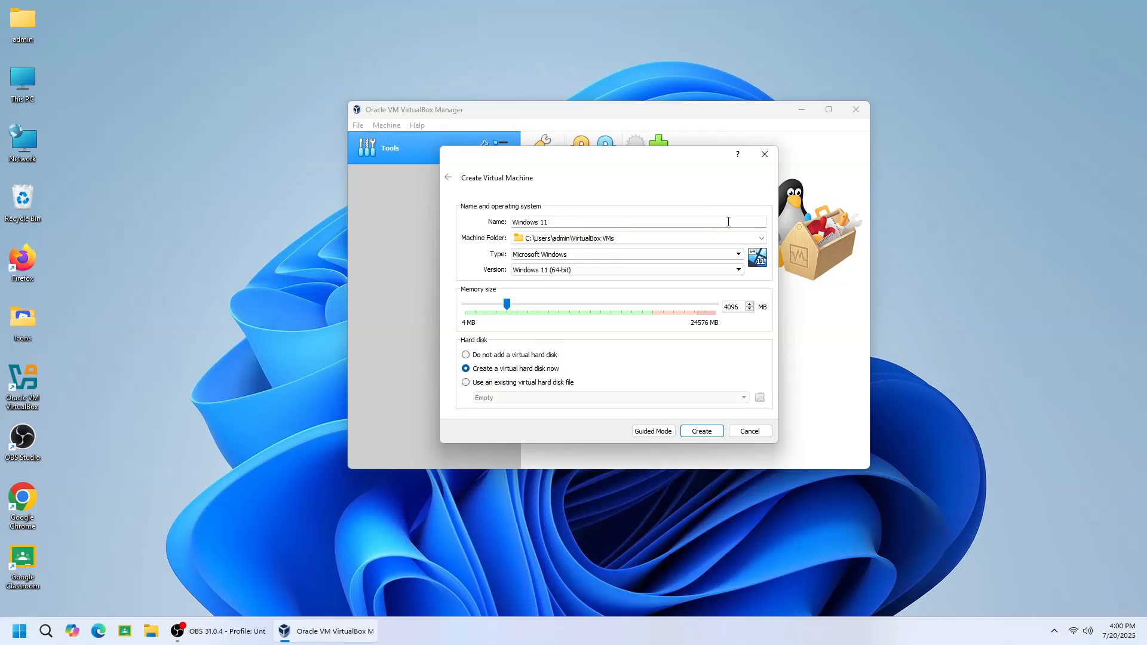
Set the machine folder to the VM folder on New Volume (D:)
left_click(761, 240)
left_click(762, 240)
left_click(762, 240)
left_click(762, 239)
left_click(762, 239)
left_click(626, 261)
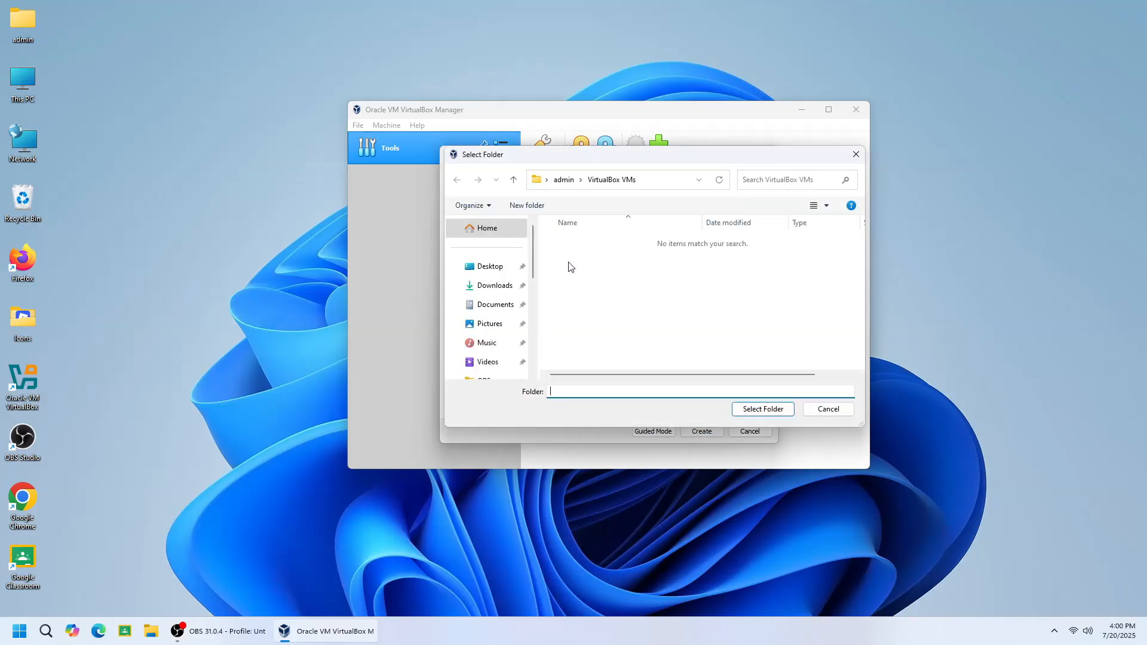
left_click_drag(531, 249, 515, 333)
left_click(503, 339)
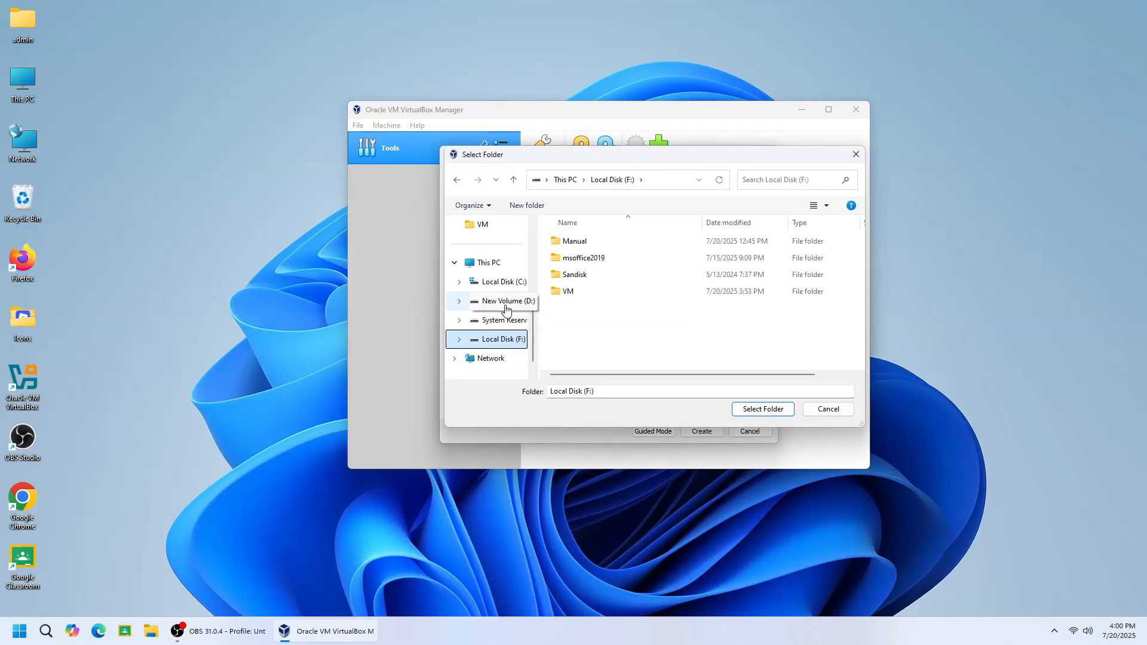
left_click(502, 300)
left_click(566, 326)
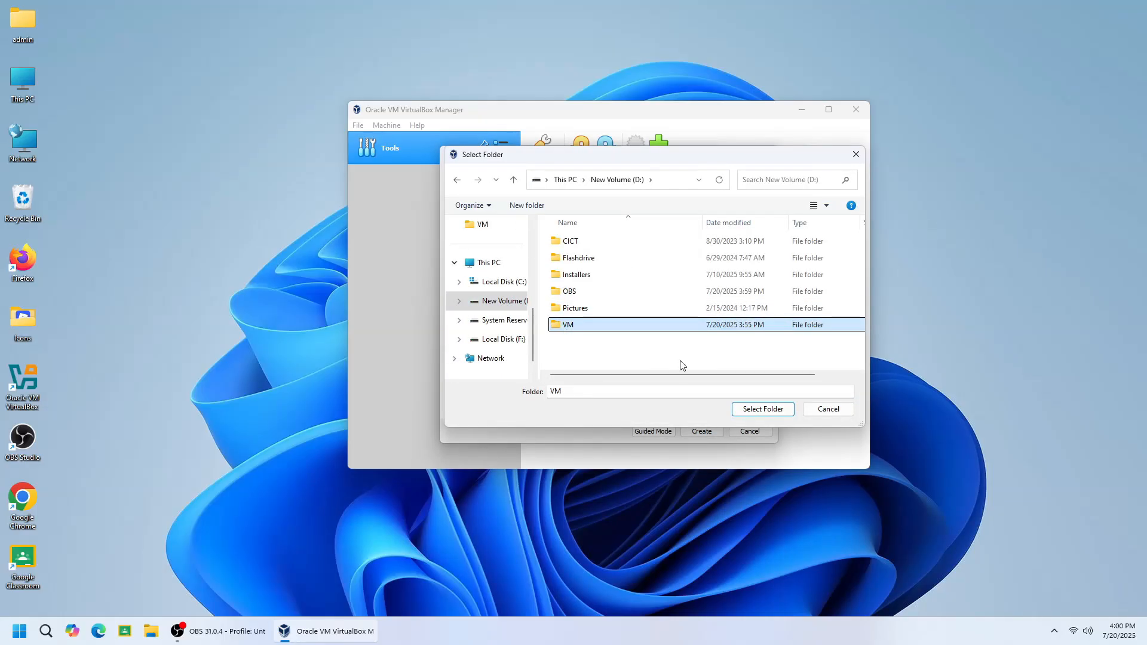
left_click(749, 410)
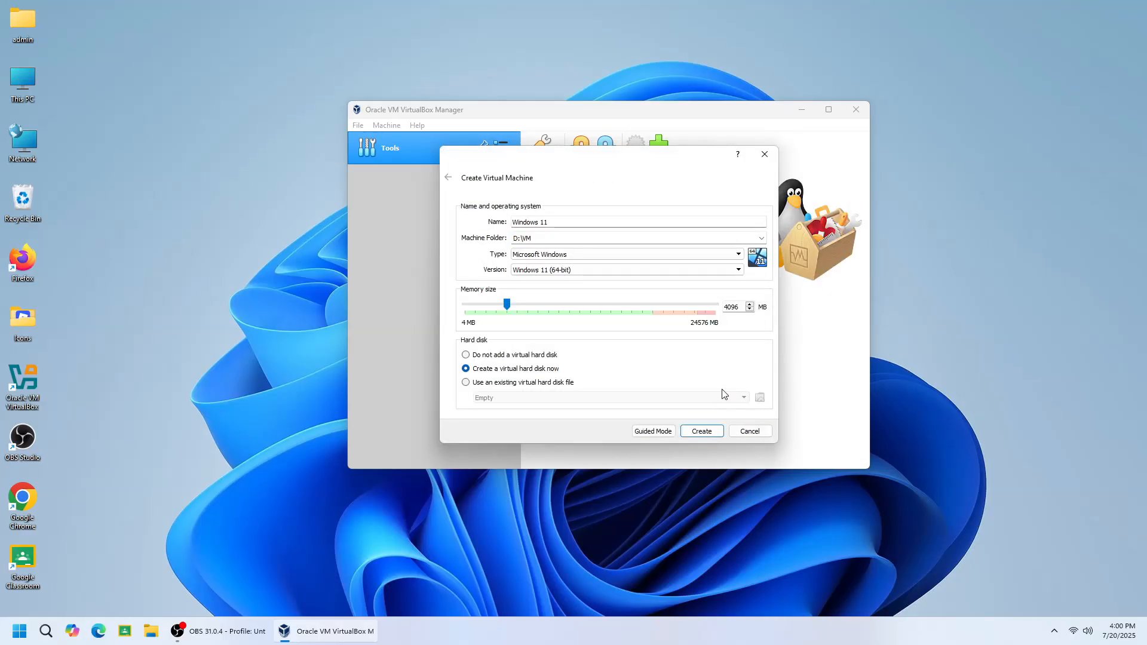
Keep type Microsoft Windows, version Windows 11 (64-bit) and 4096 MB memory, and proceed with creating a new virtual hard disk
left_click(725, 255)
left_click(724, 262)
left_click(724, 275)
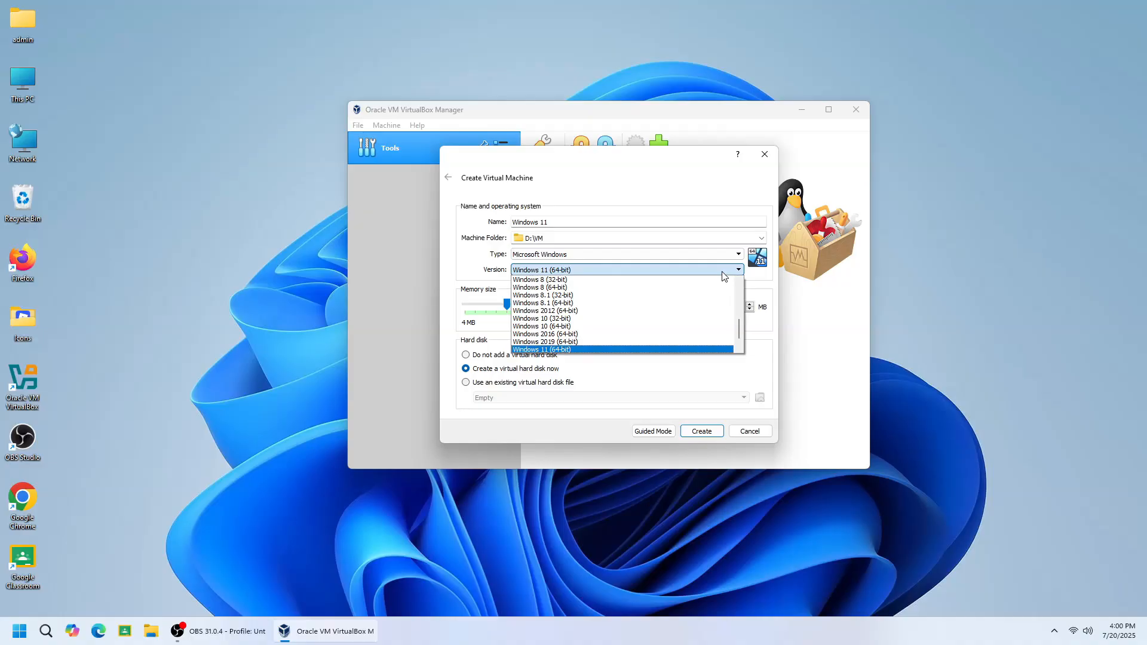
left_click(723, 274)
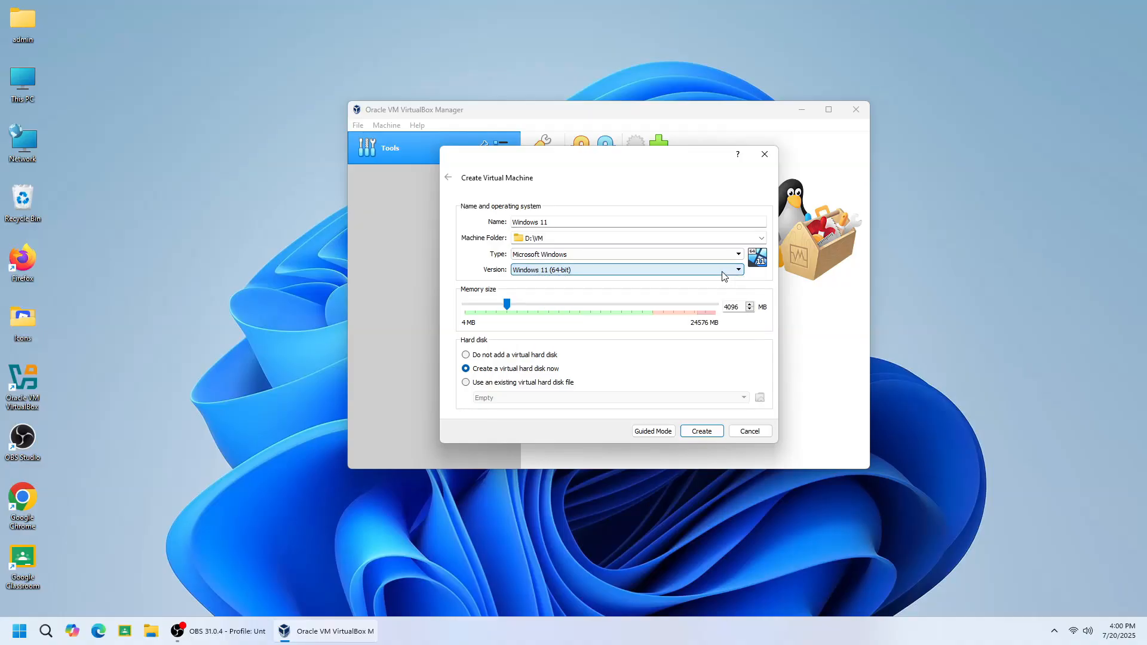
left_click(550, 308)
left_click_drag(527, 305, 491, 309)
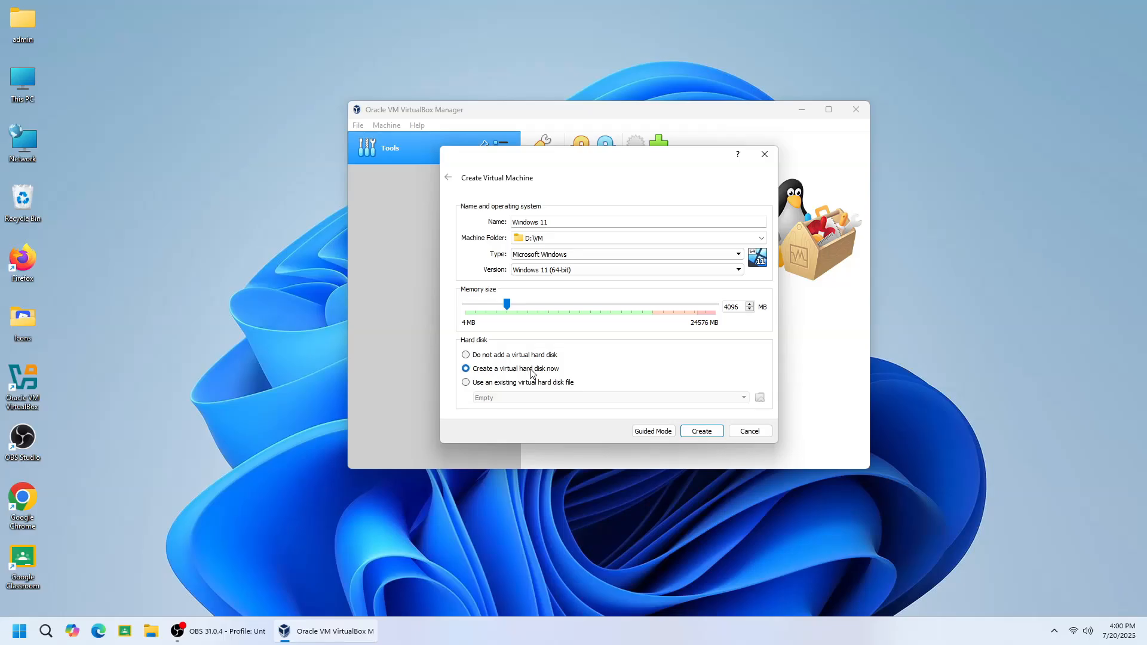
left_click(711, 432)
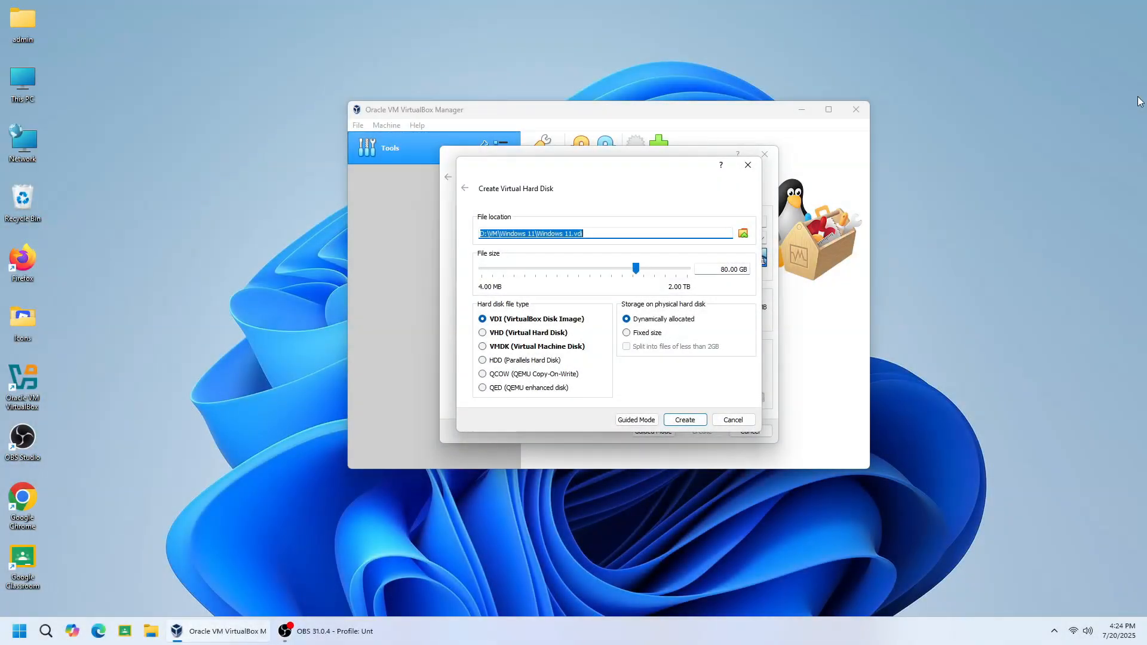
Create the virtual hard disk as a dynamically allocated 80 GB VMDK (Virtual Machine Disk)
left_click(775, 517)
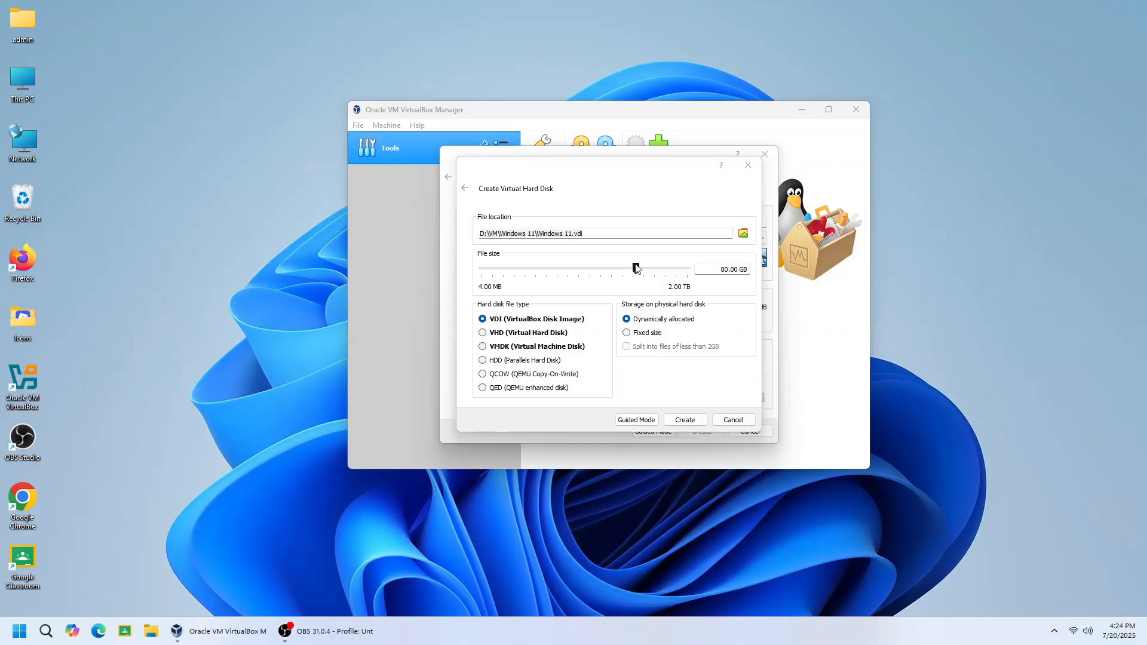
left_click(614, 230)
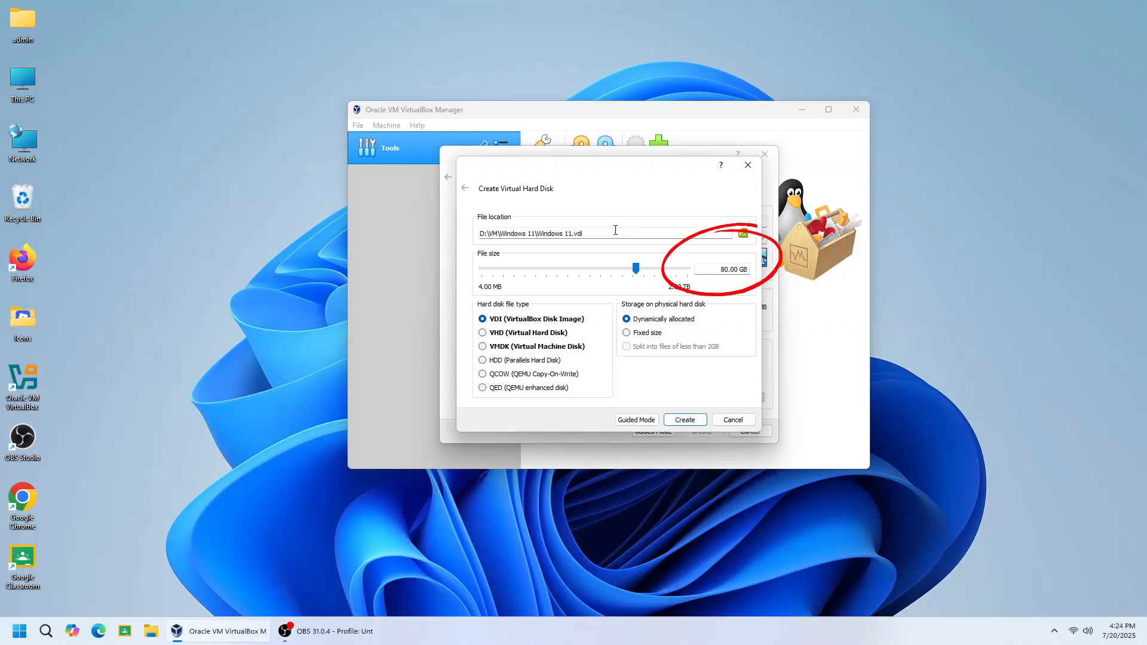
mouse_move(606, 279)
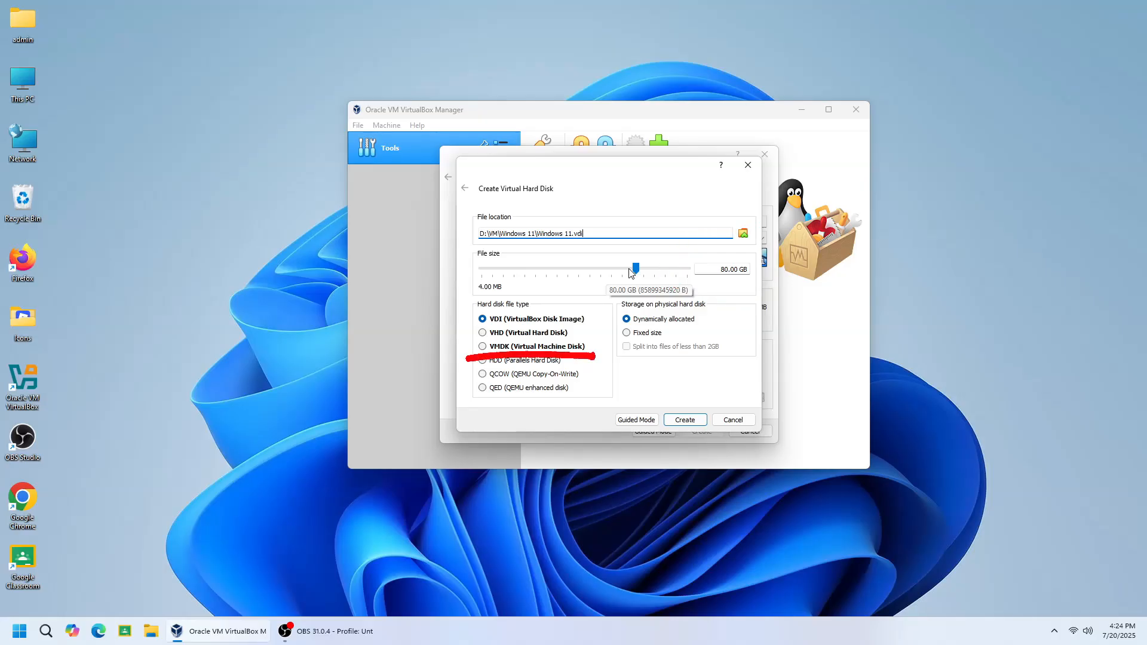
left_click(544, 348)
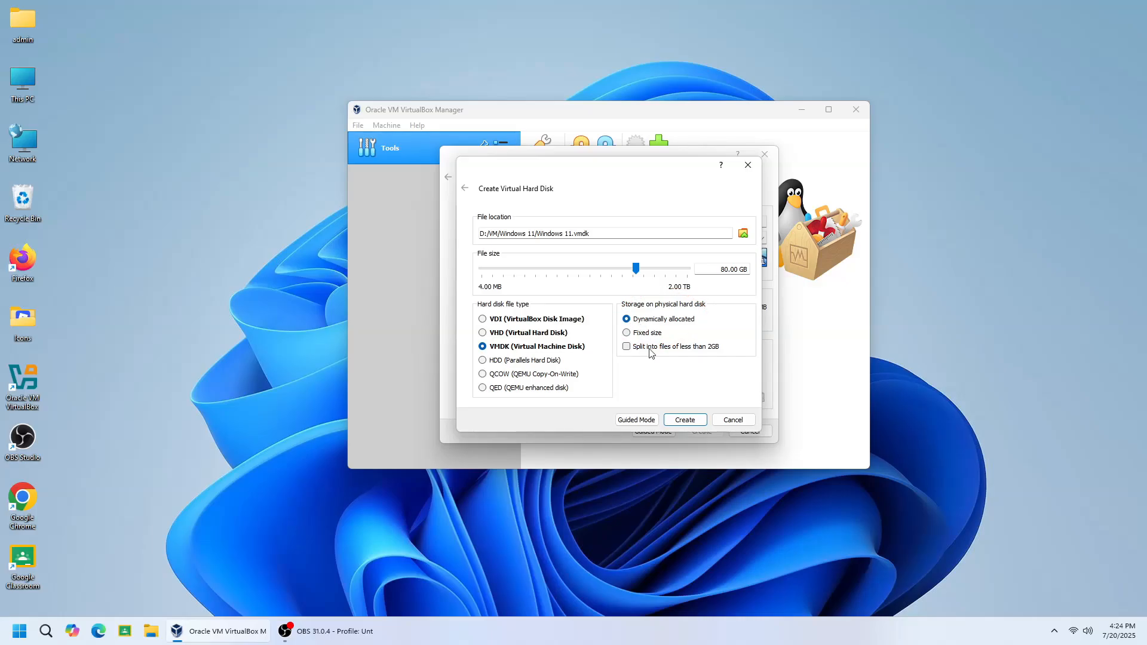
left_click(689, 421)
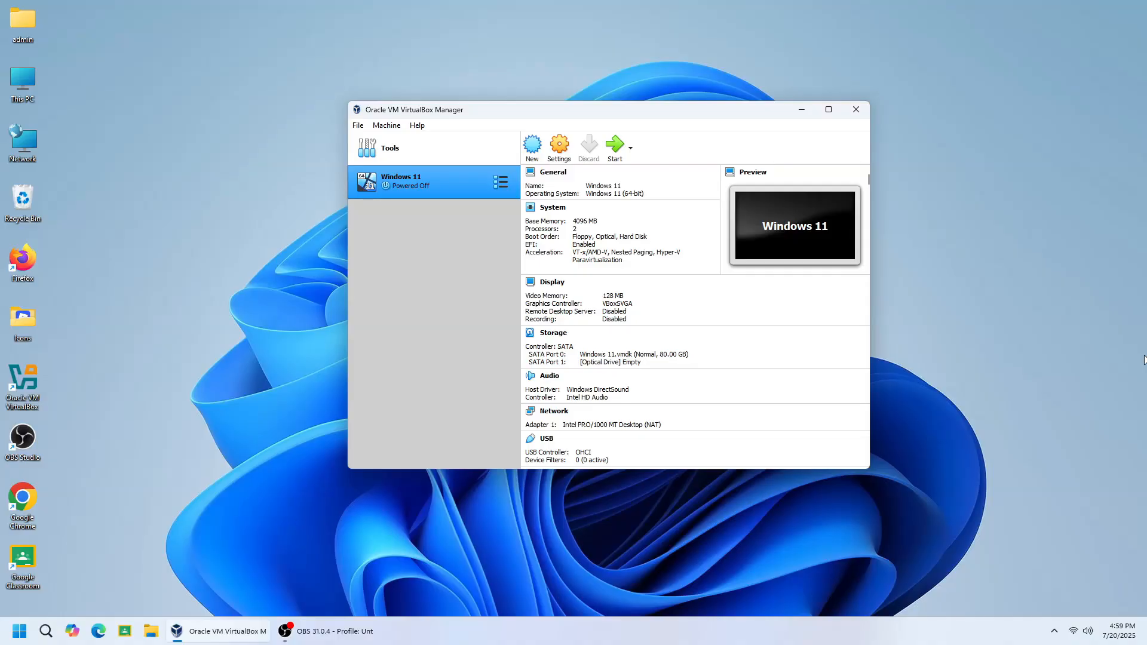
left_click(1049, 525)
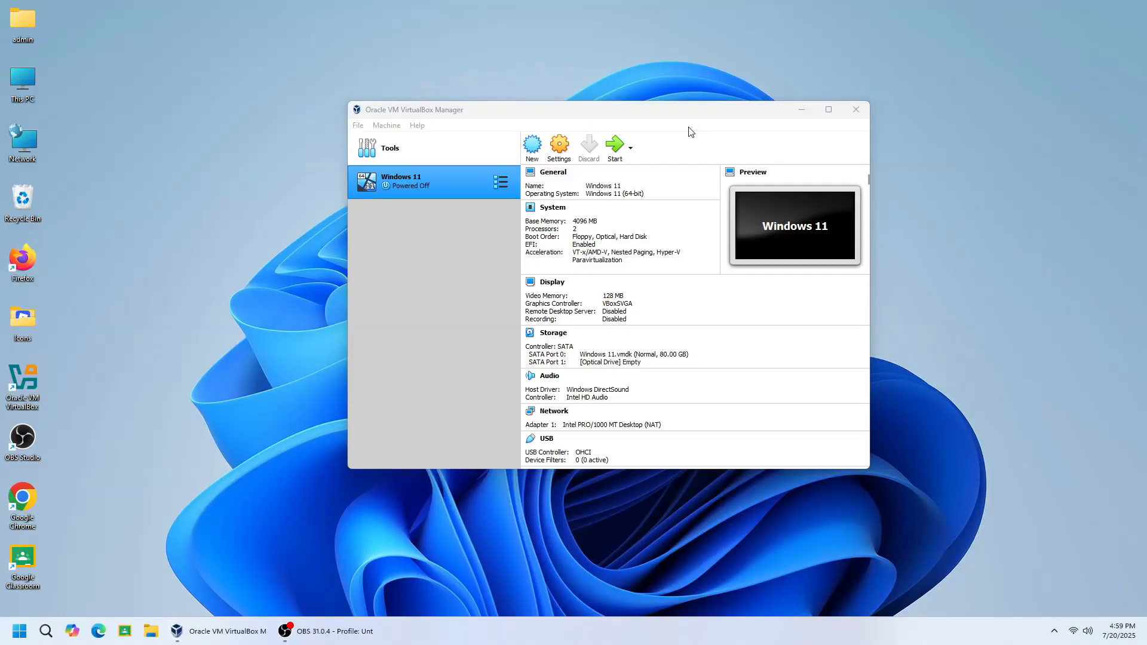
Attach the Windows 11 Test Installer disk file from the VM folder on Local Disk (F:) to the Windows 11 machine's empty optical drive
left_click(559, 146)
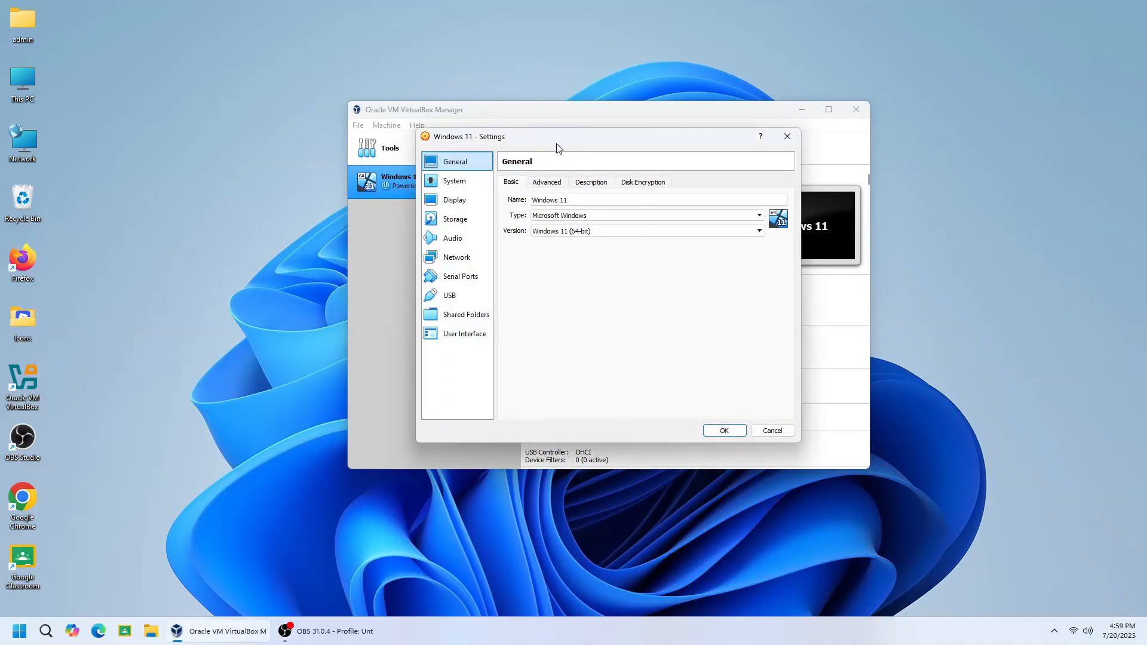
left_click(456, 221)
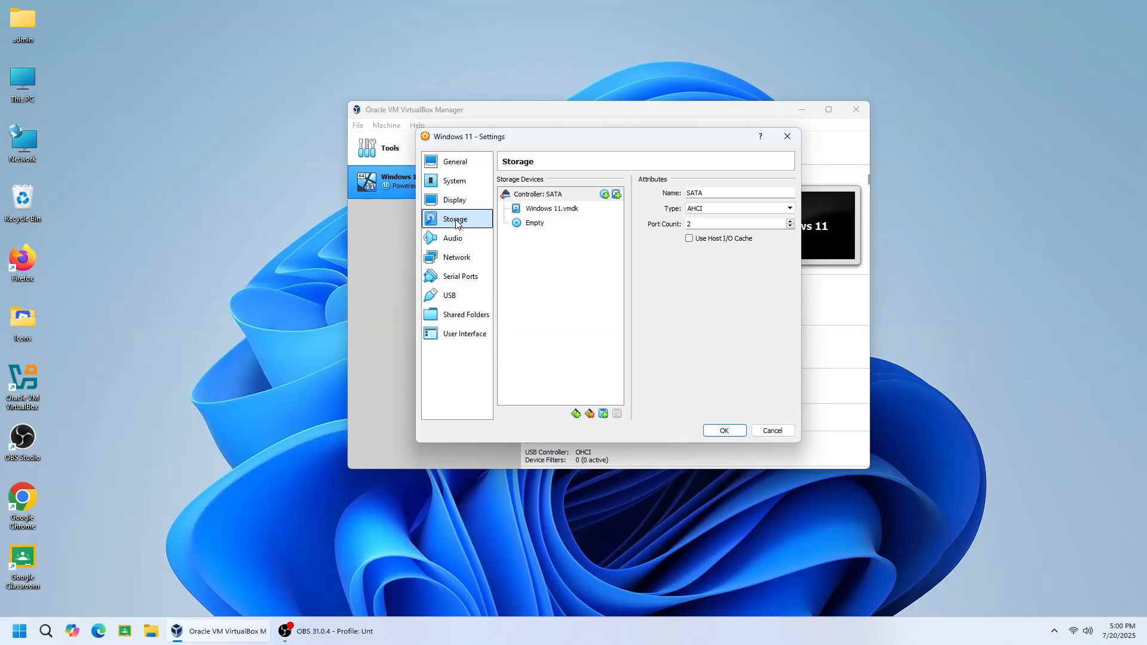
left_click(527, 225)
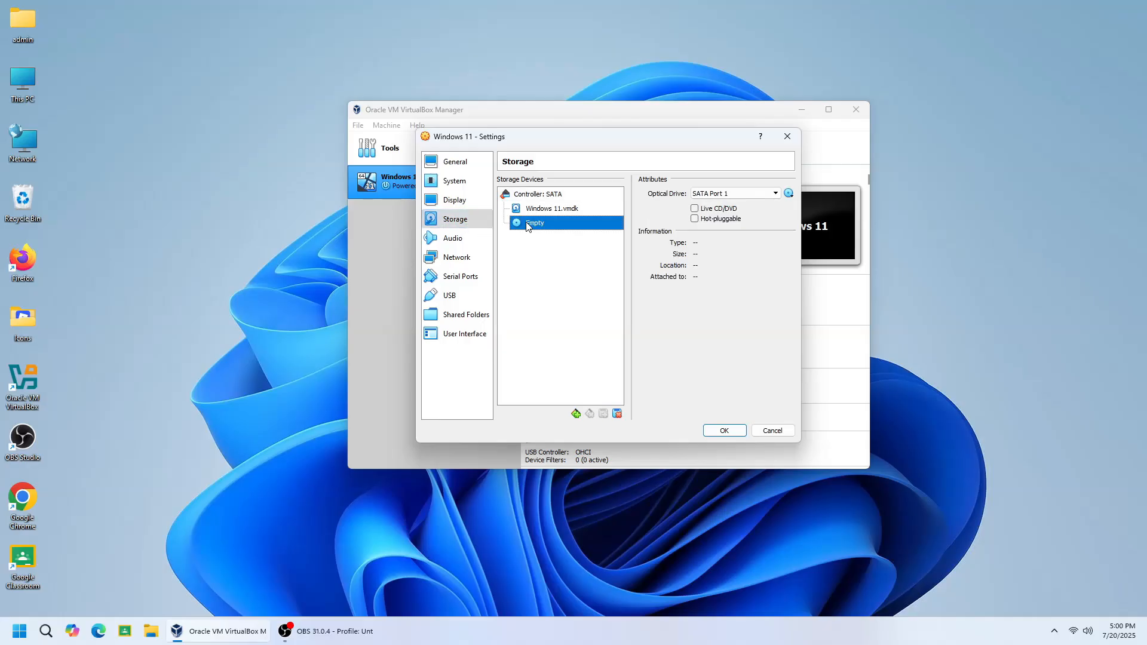
left_click(790, 195)
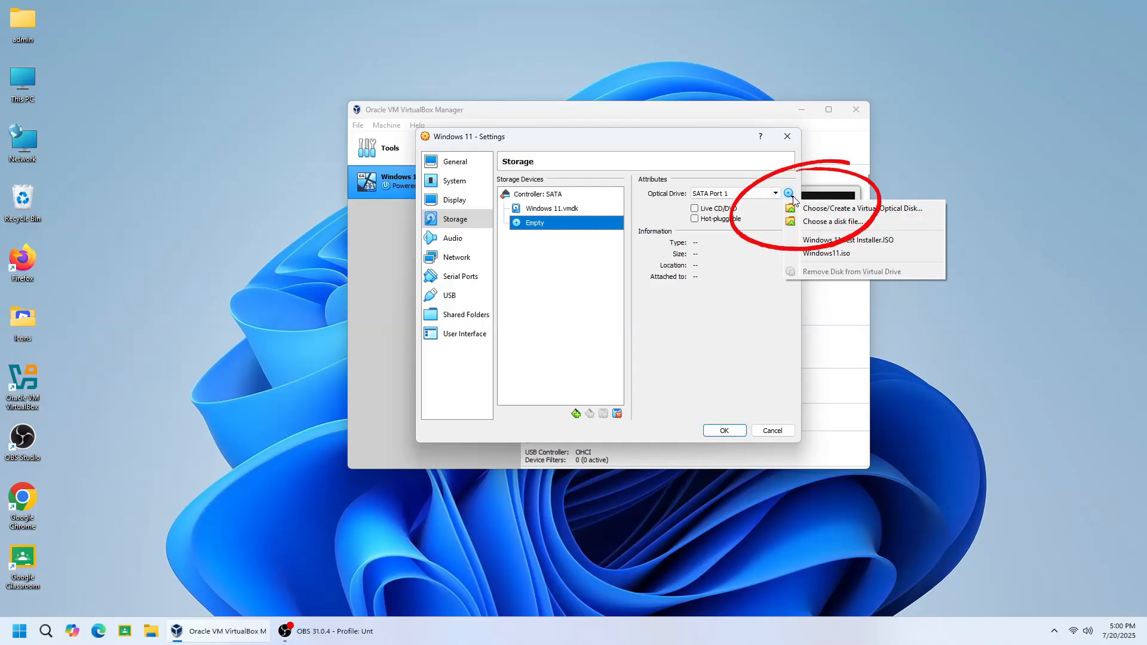
left_click(809, 222)
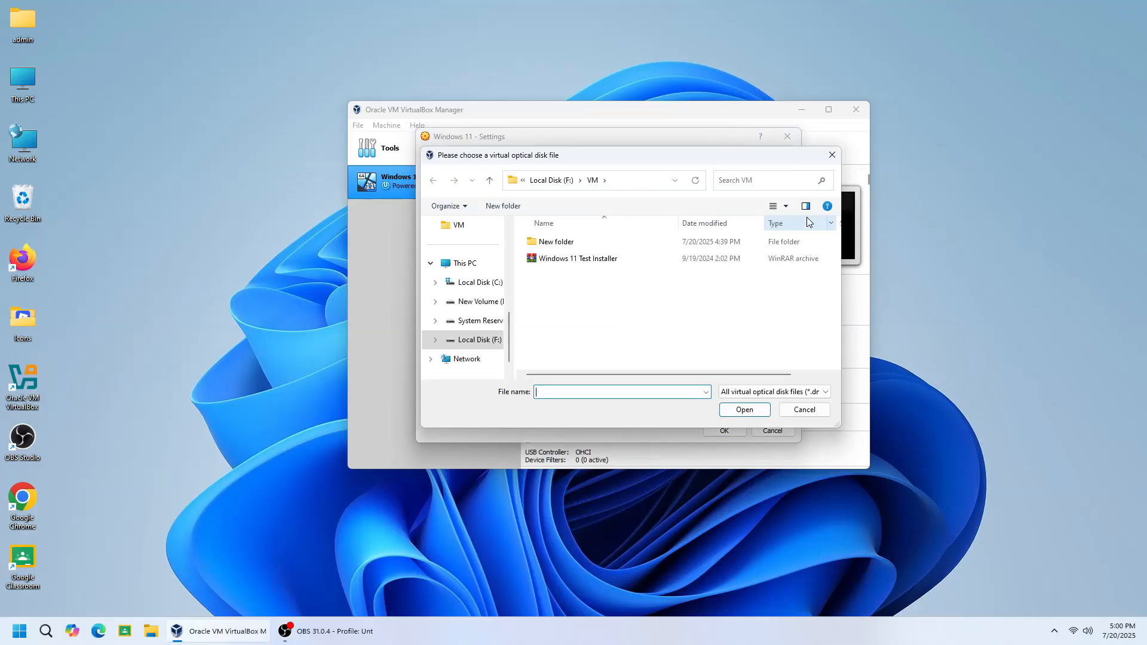
left_click(466, 268)
right_click(467, 268)
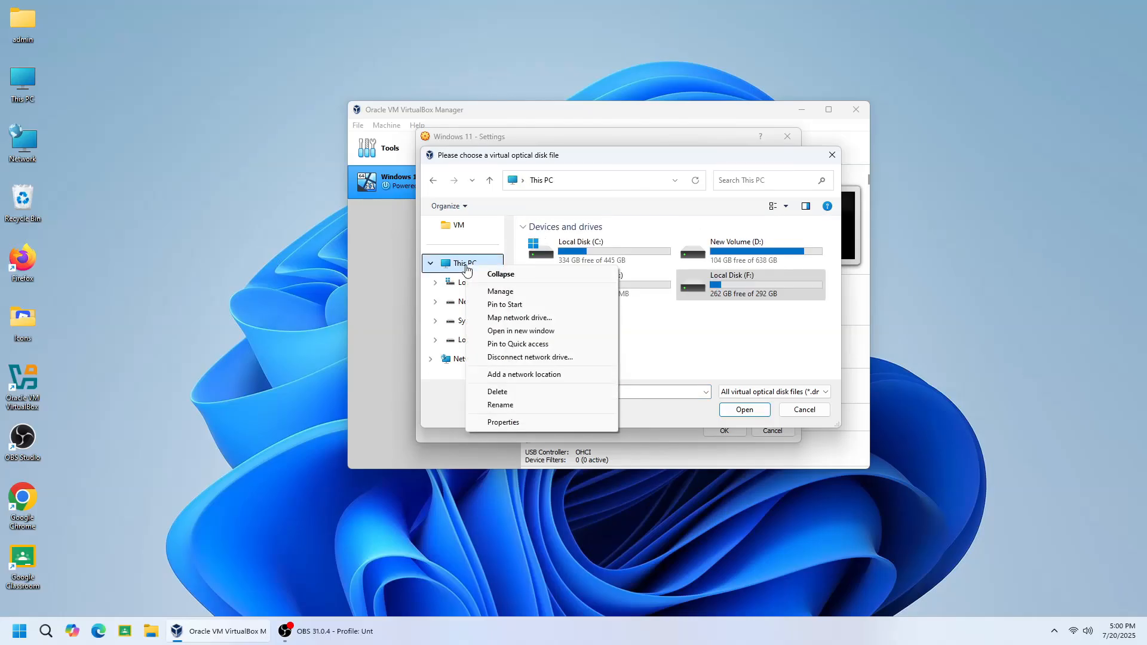
left_click(688, 335)
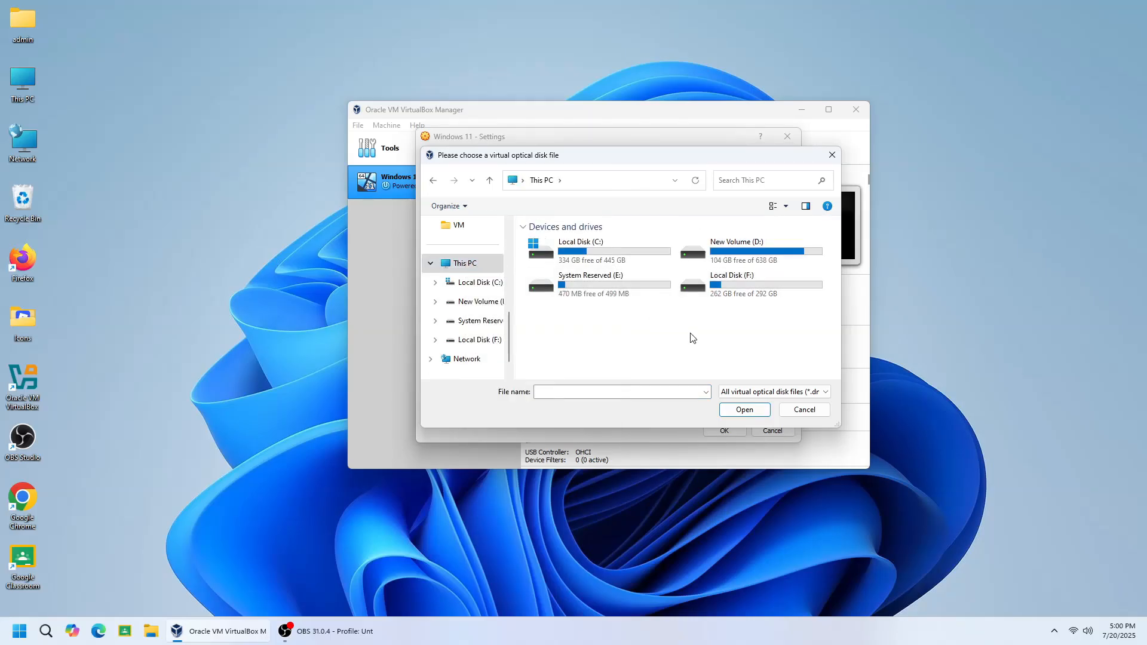
double_click(750, 286)
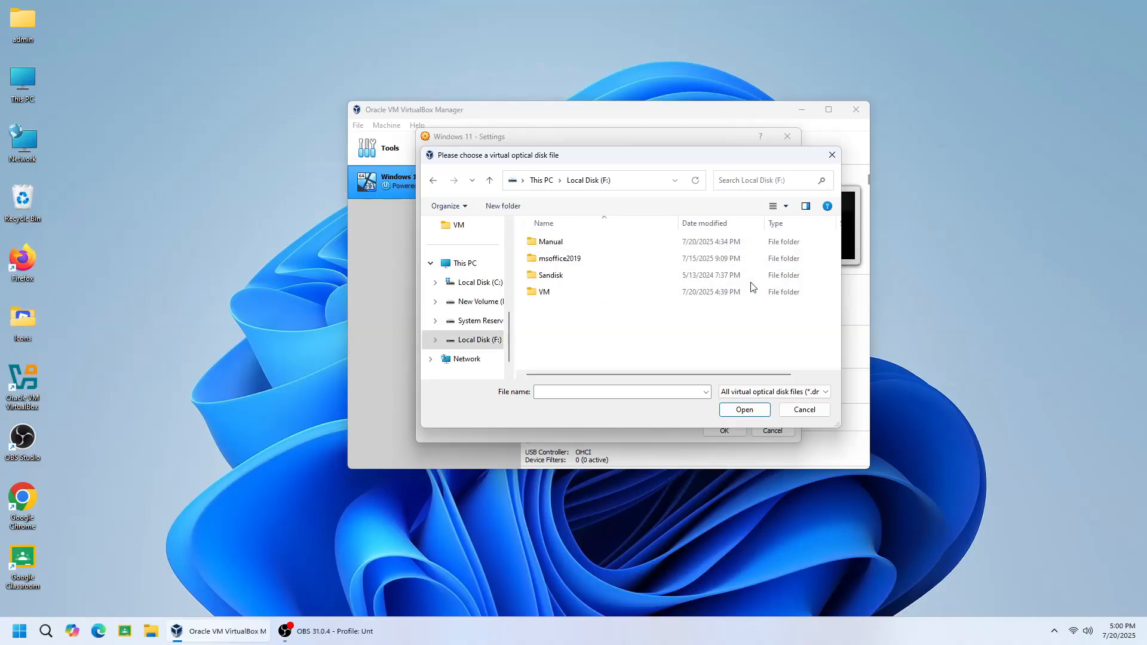
double_click(540, 294)
left_click(577, 263)
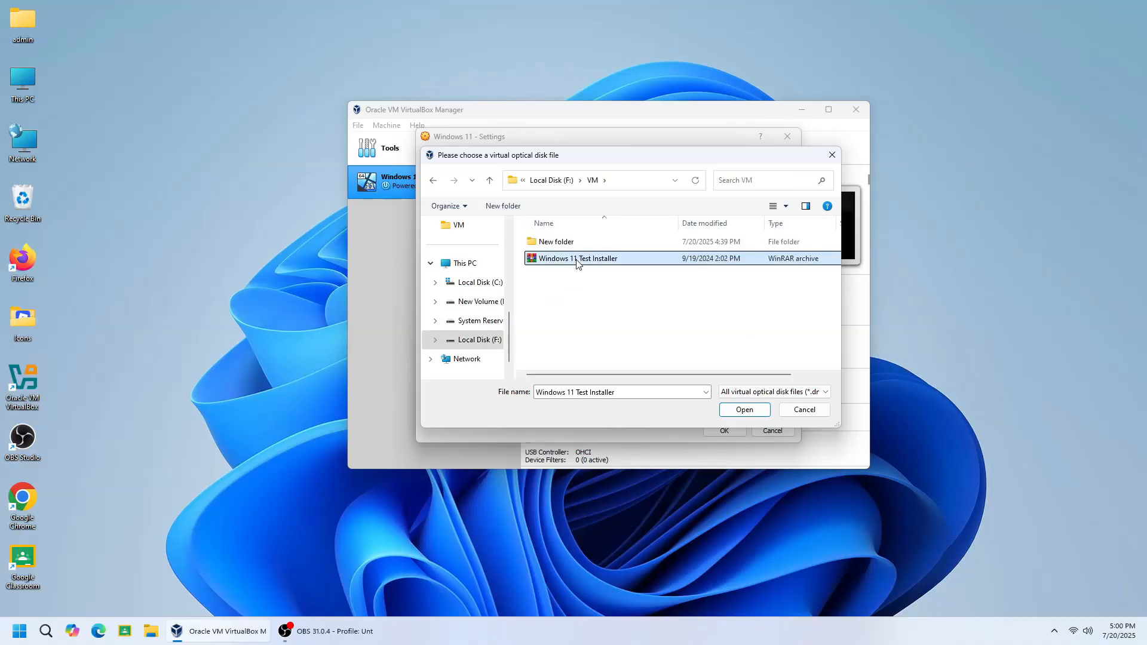
left_click(740, 410)
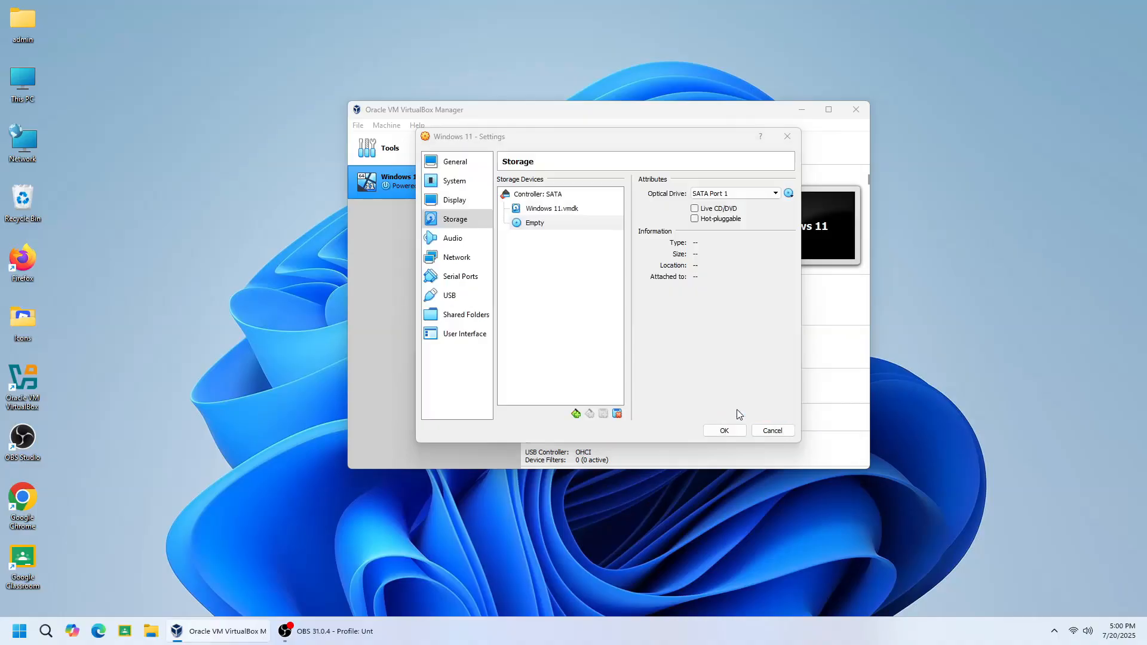
Set network Adapter 1 to attach to Internal Network and save the machine settings
left_click(435, 254)
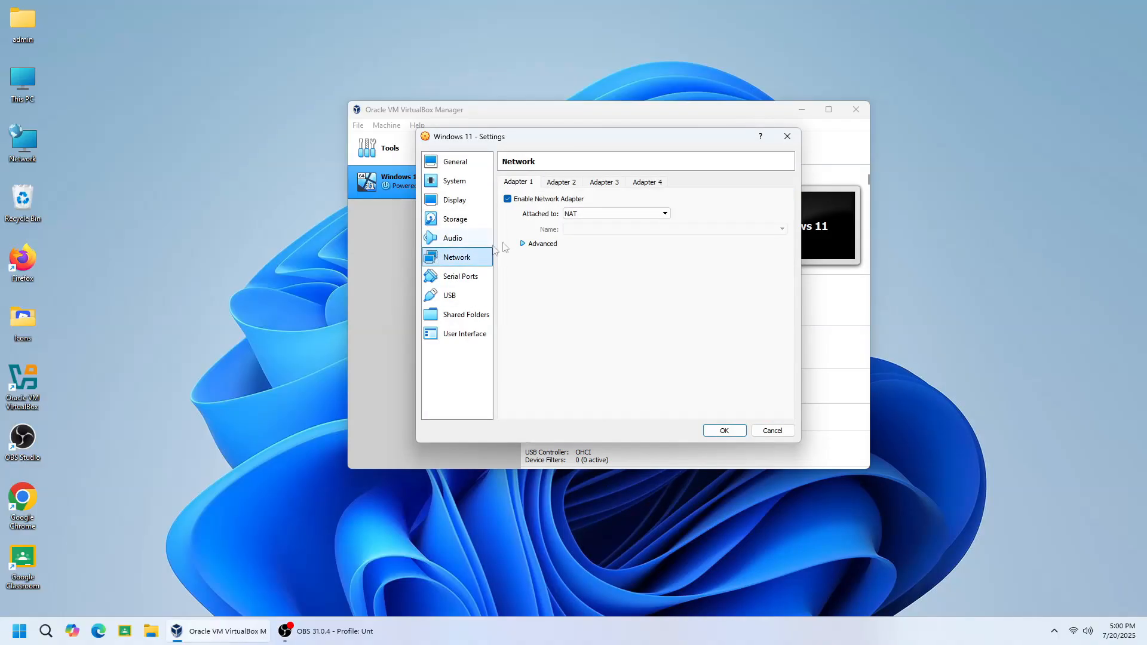
left_click(586, 215)
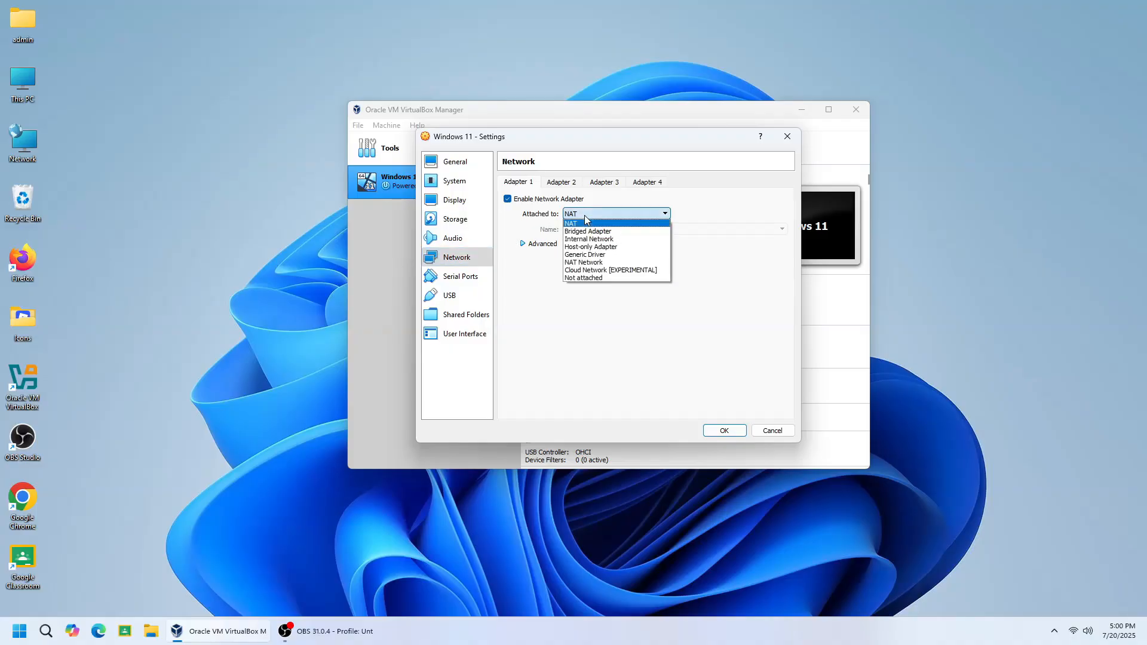
left_click(586, 241)
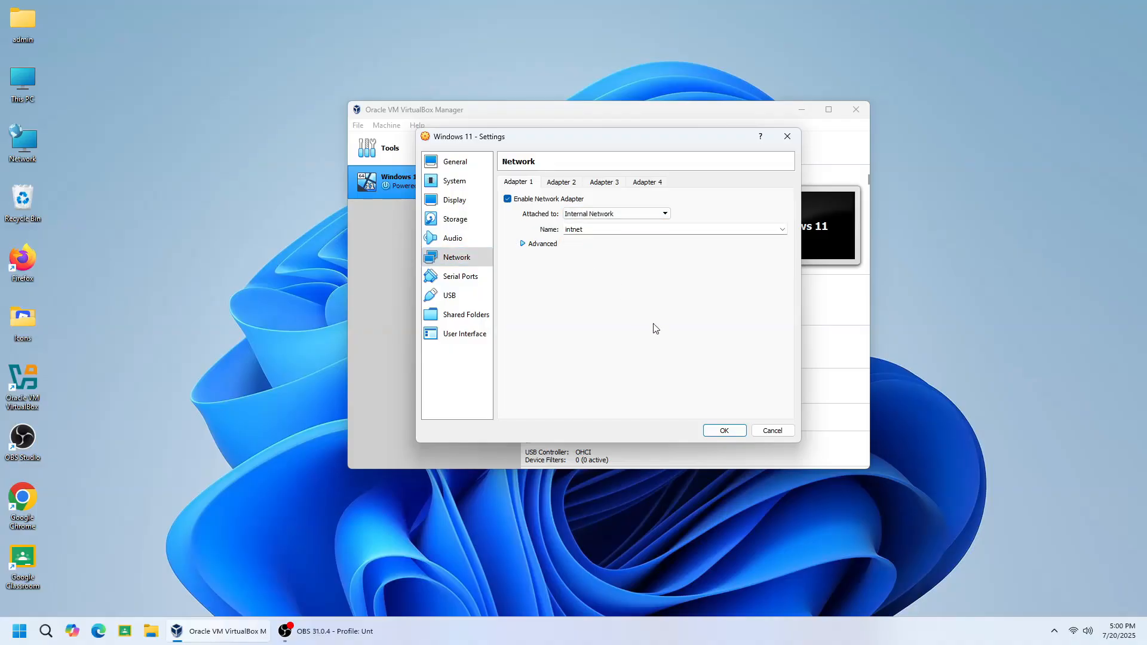
left_click(739, 432)
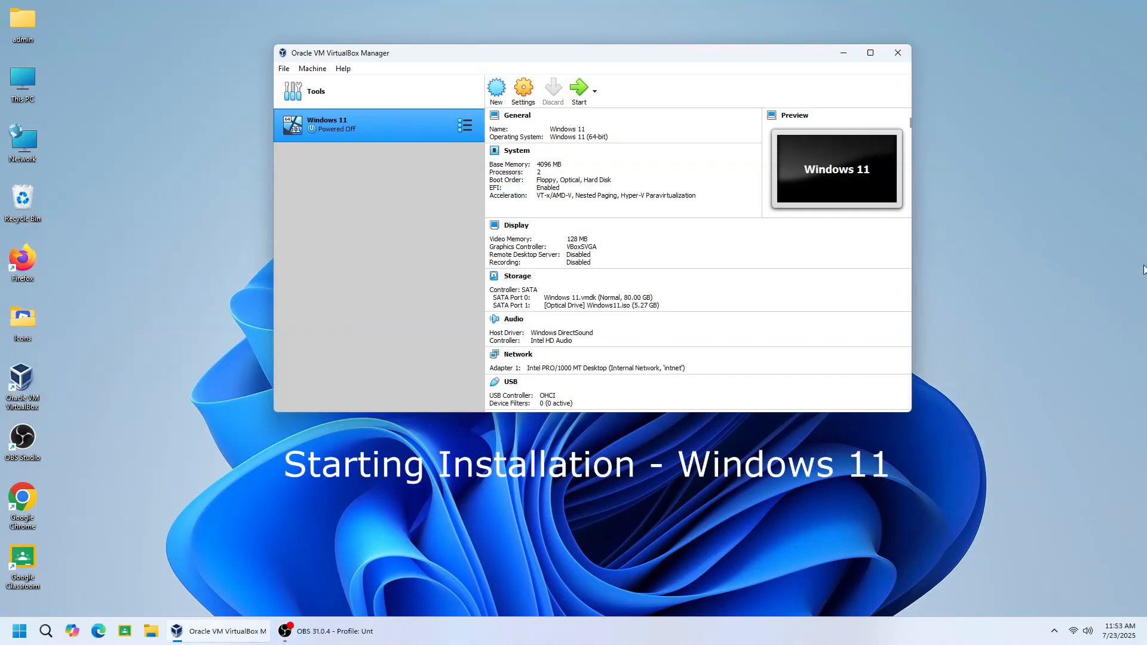
Start the Windows 11 virtual machine and dismiss the mouse integration and keyboard capture notices
left_click(952, 463)
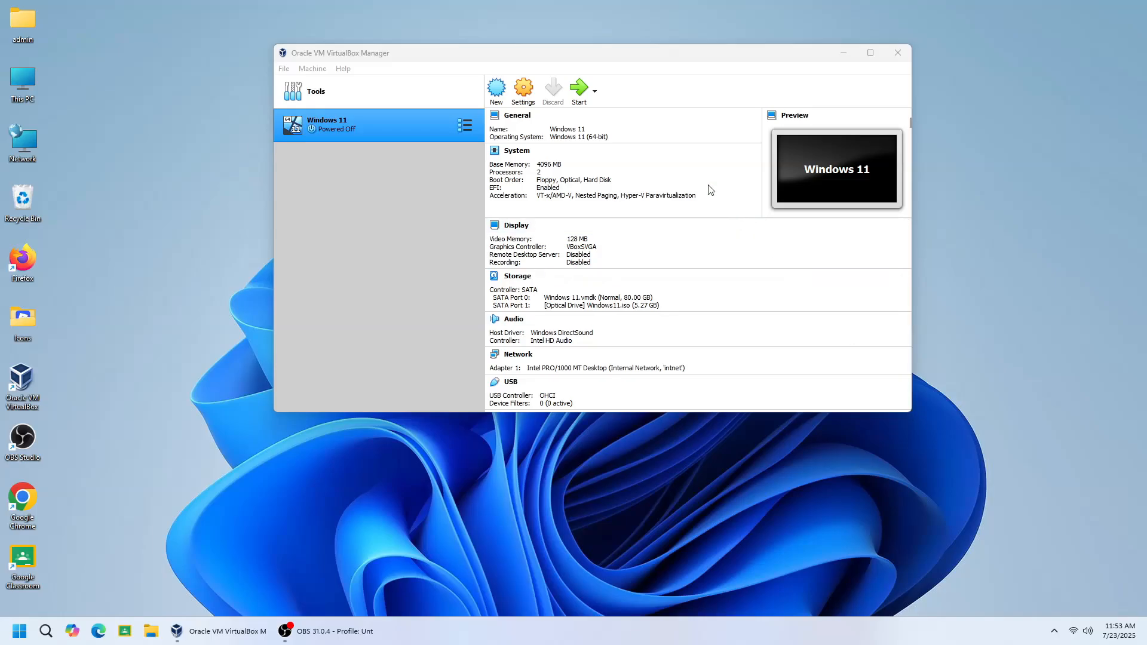
left_click(577, 94)
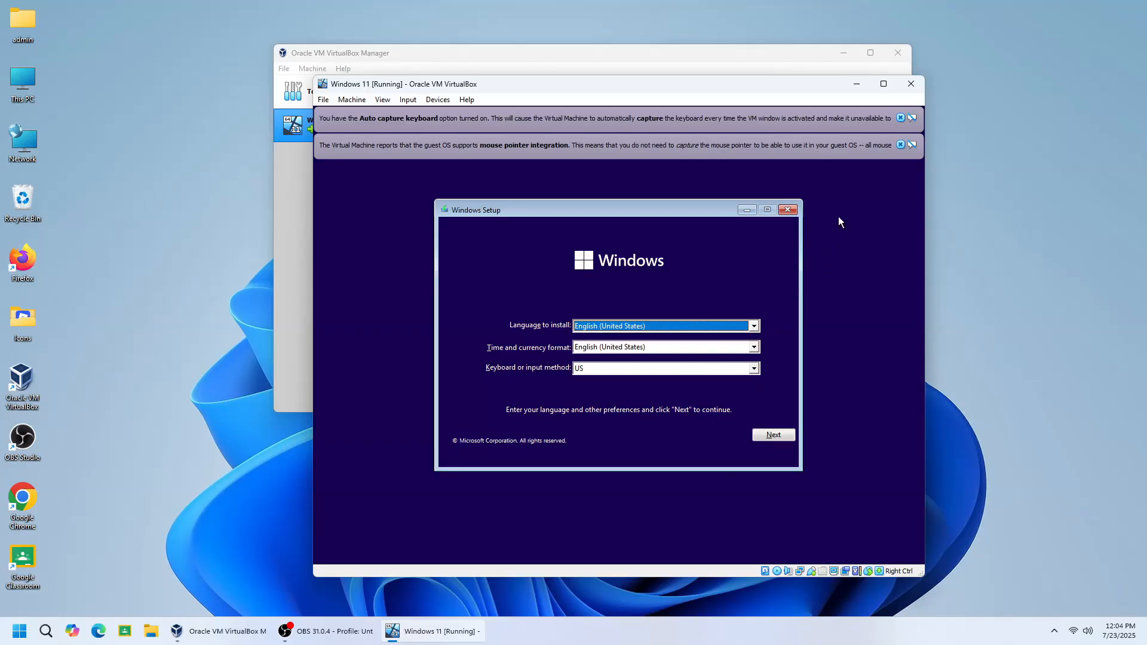
left_click(900, 145)
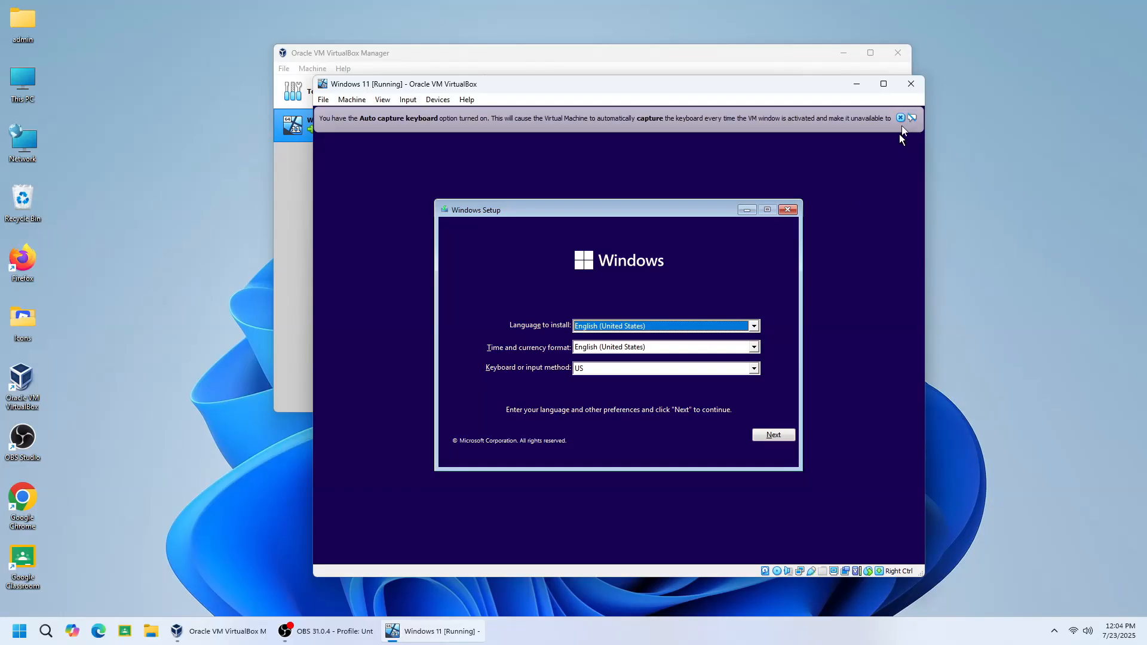
left_click(901, 118)
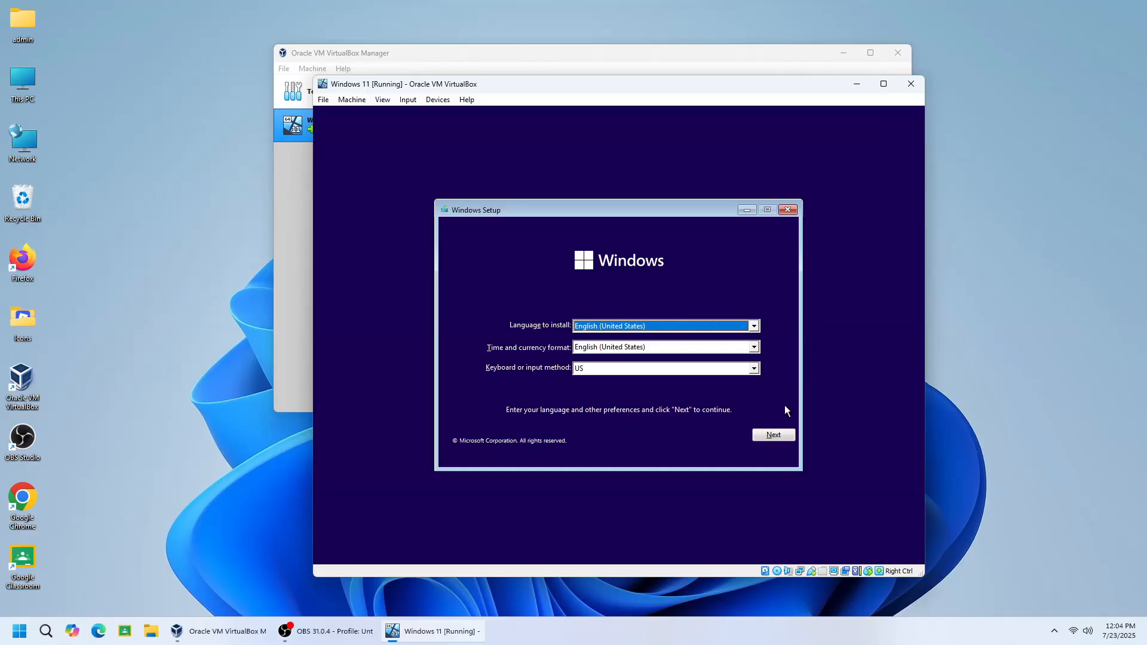
Start Windows Setup with English (United States) and the US keyboard, continue without a product key, and select the Windows 11 Pro edition
left_click(773, 435)
left_click(632, 339)
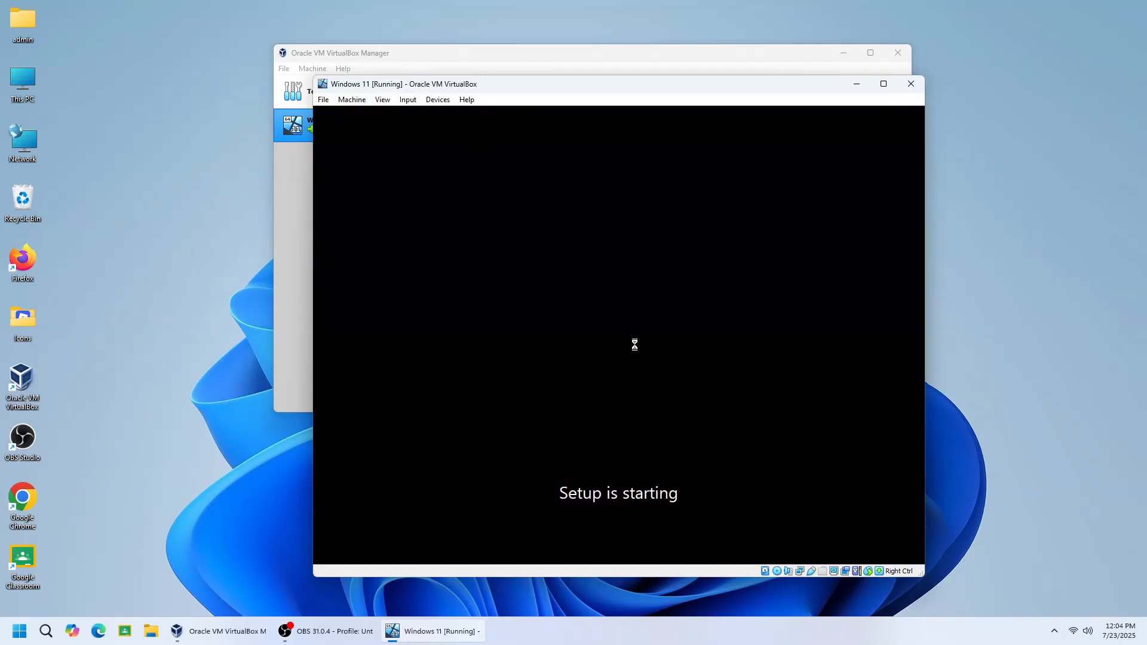
left_click(671, 437)
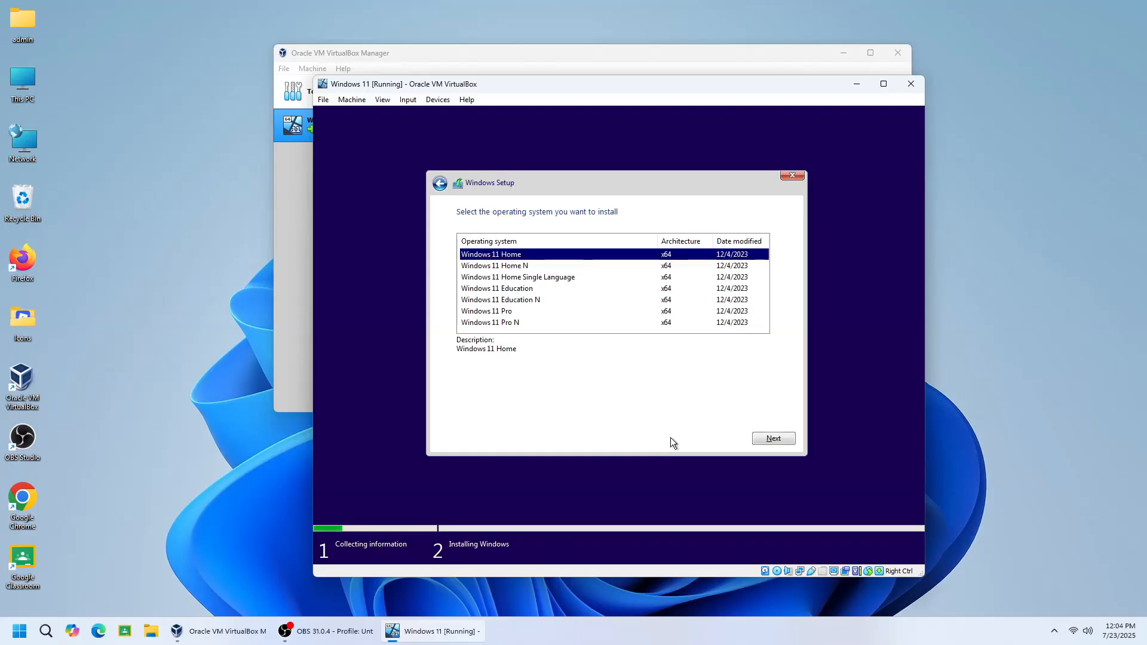
left_click(499, 313)
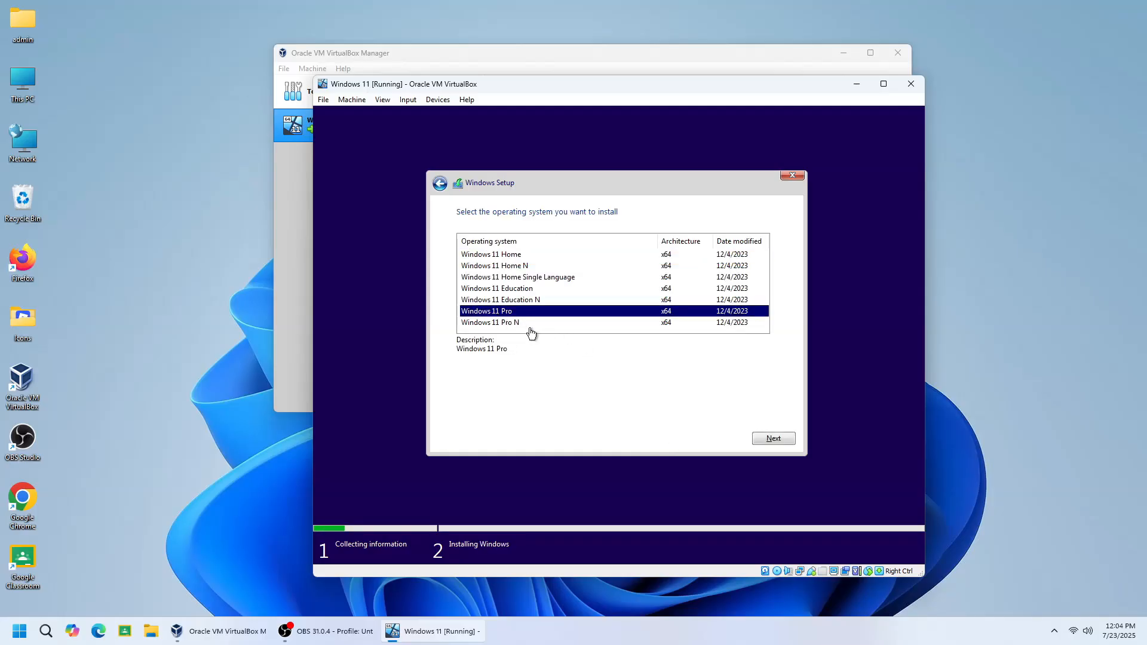
left_click(761, 438)
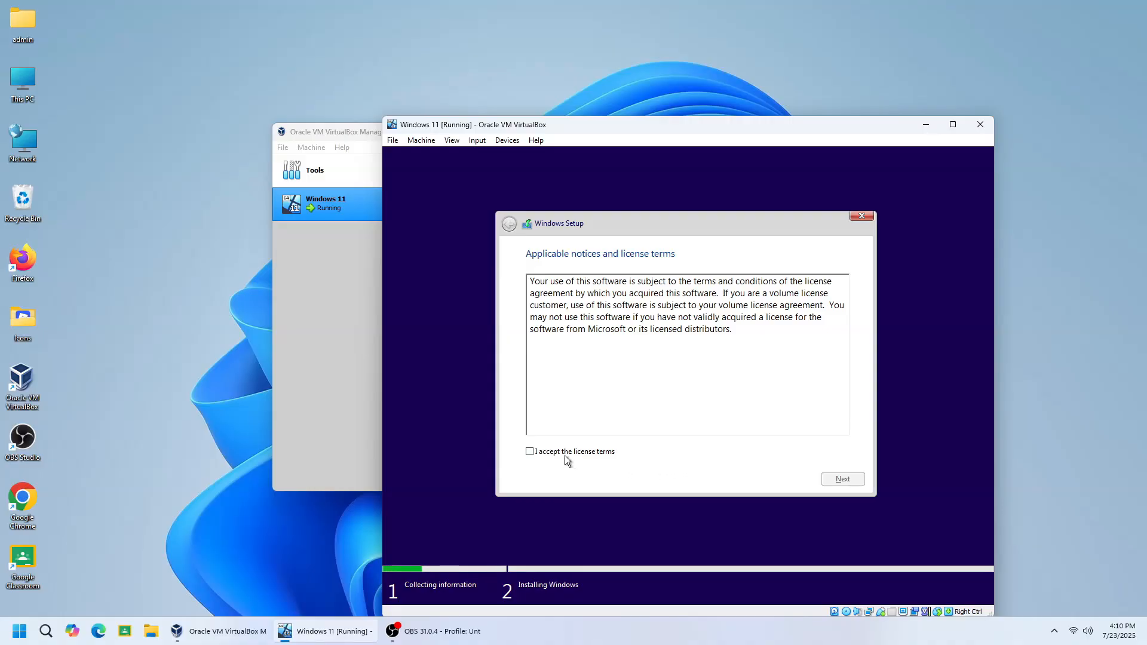
Accept the license terms and choose the Custom: Install Windows only (advanced) installation type
left_click(531, 452)
left_click(848, 477)
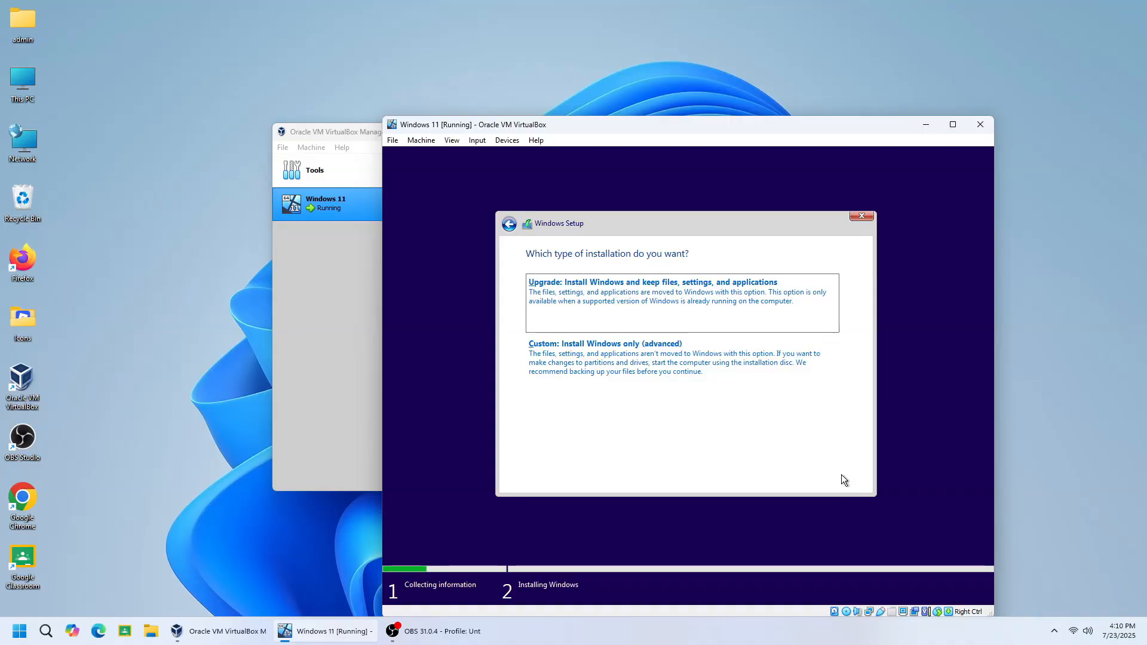
left_click(773, 363)
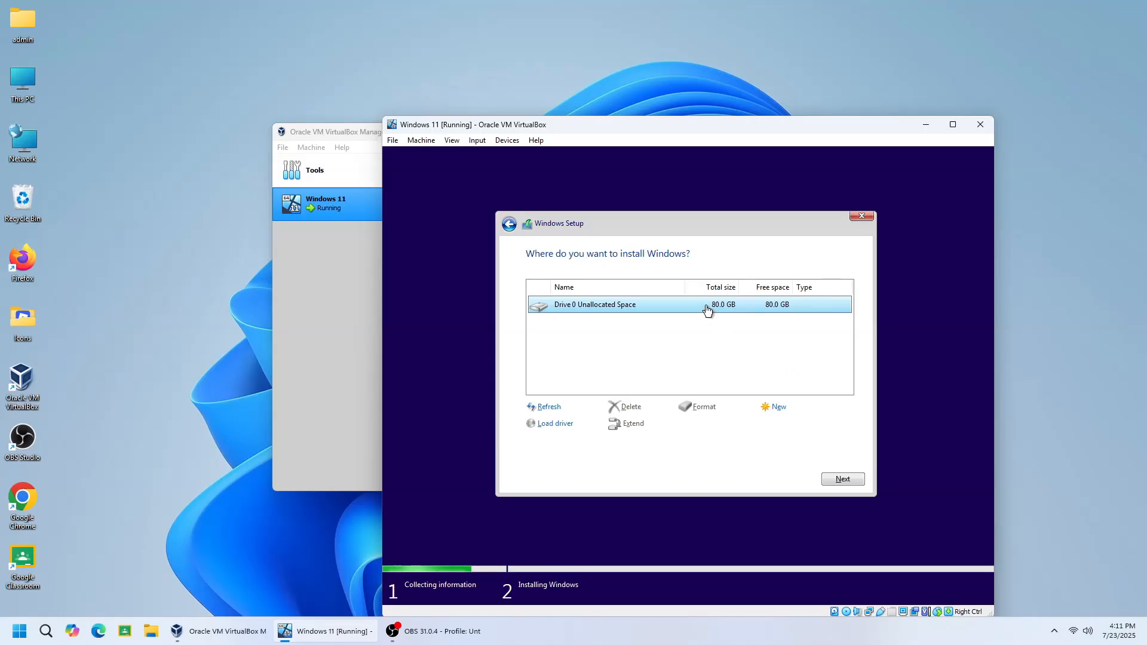
Create a 71680 MB partition from Drive 0's unallocated space, allowing additional partitions for system files
left_click(777, 408)
left_click_drag(740, 427, 699, 424)
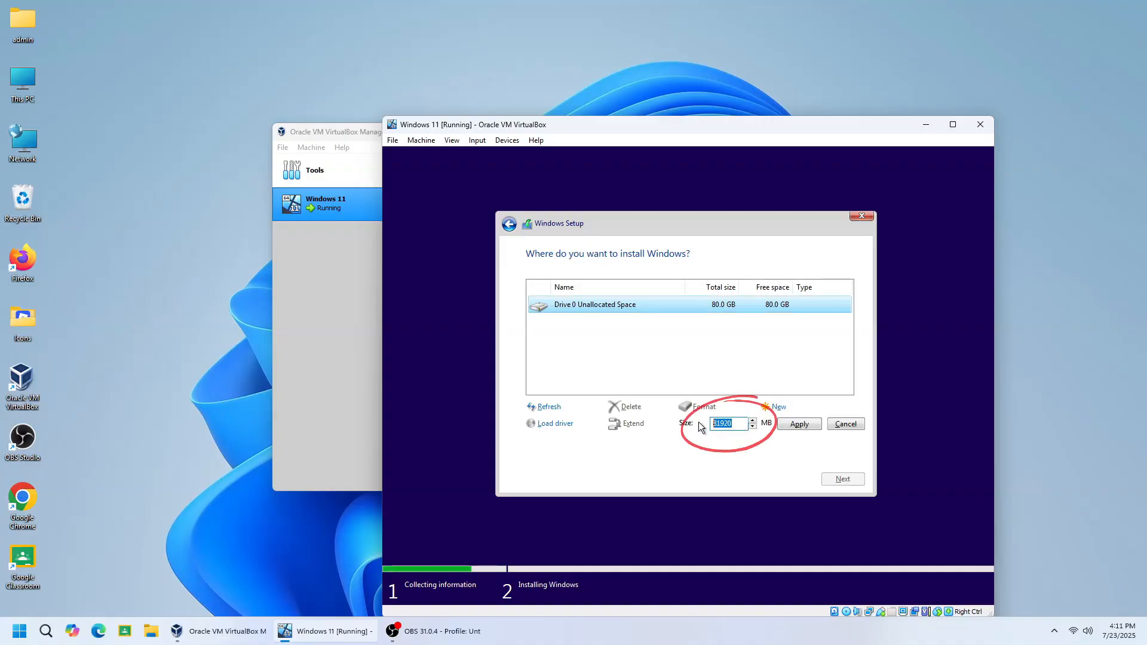
type("71680")
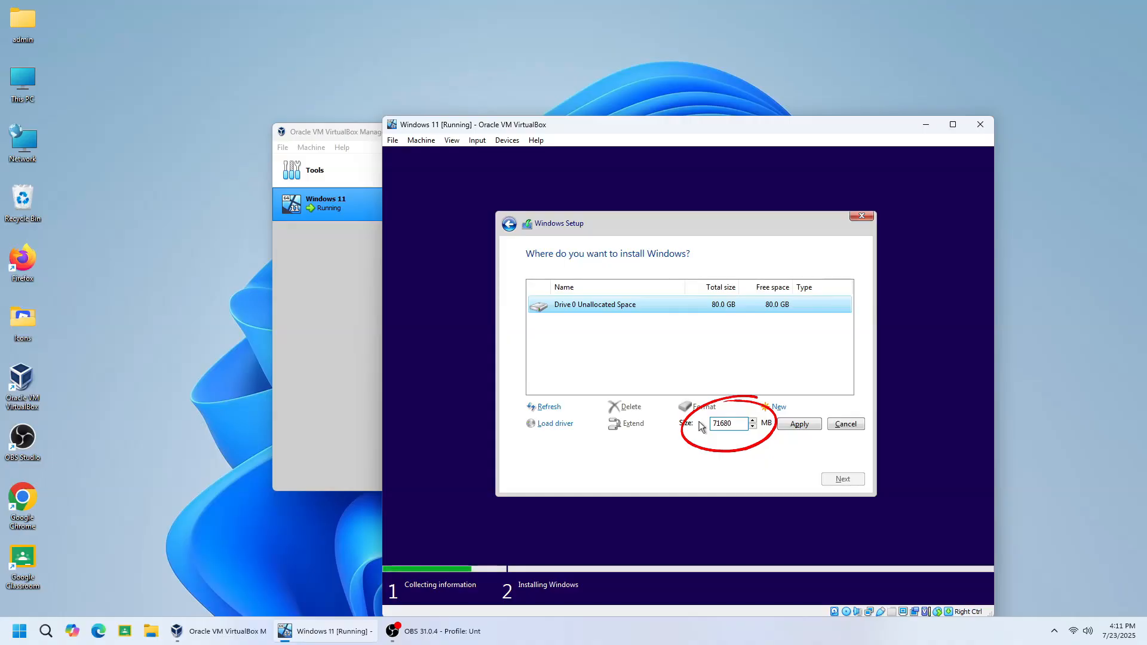
left_click(795, 427)
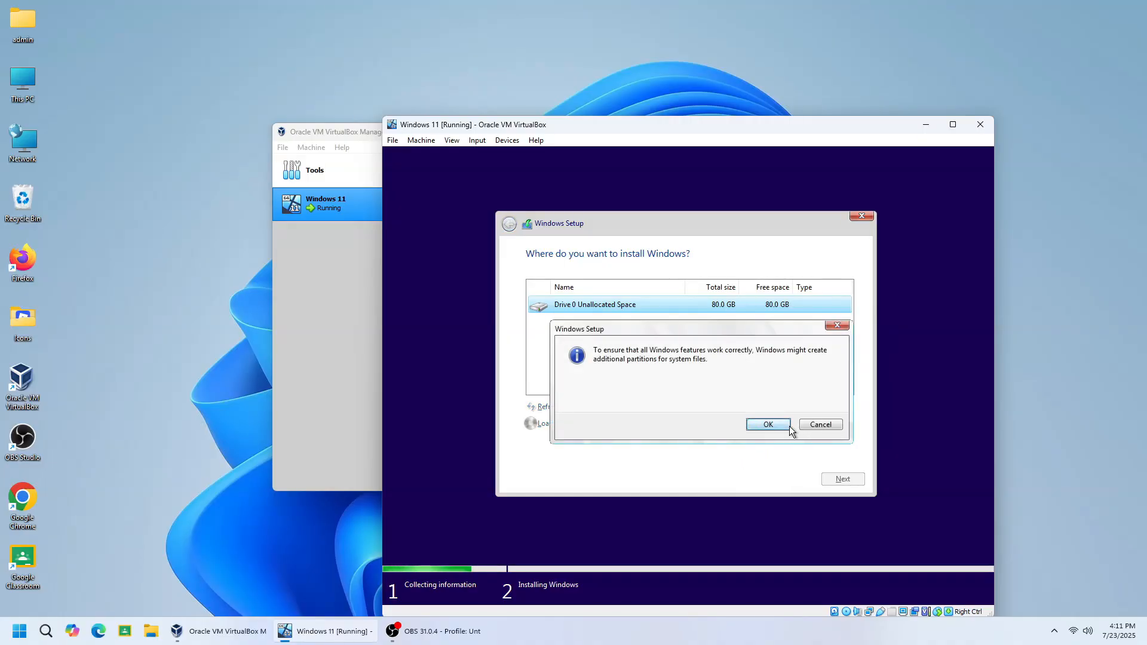
left_click(768, 425)
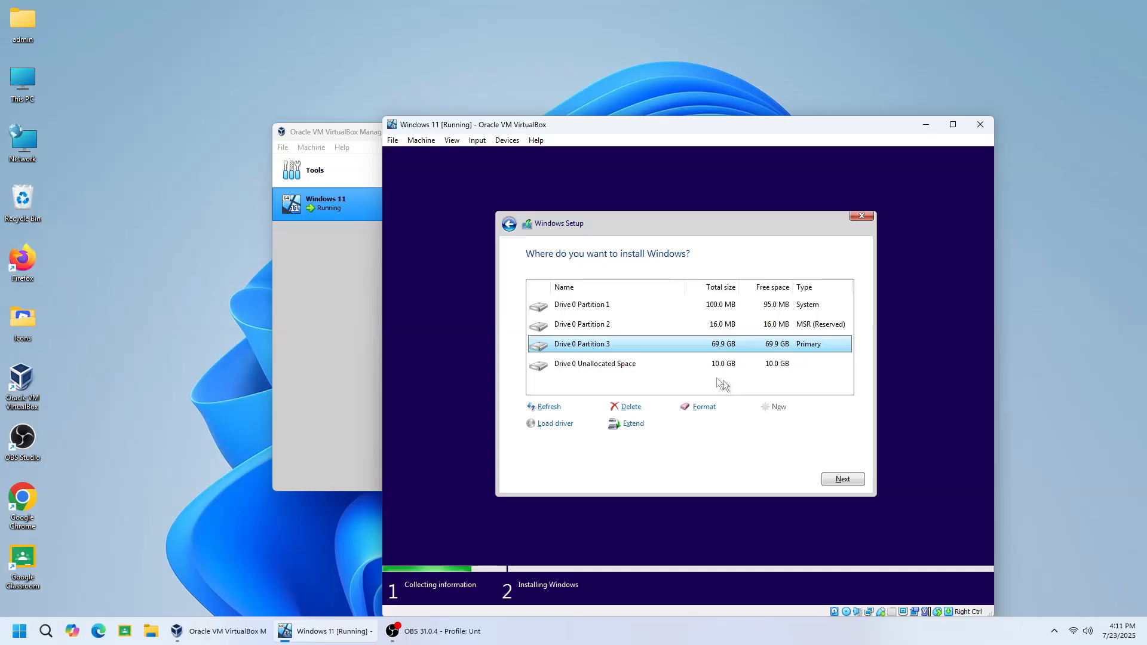
Create another partition of 10239 MB from the remaining unallocated space on Drive 0
left_click(632, 367)
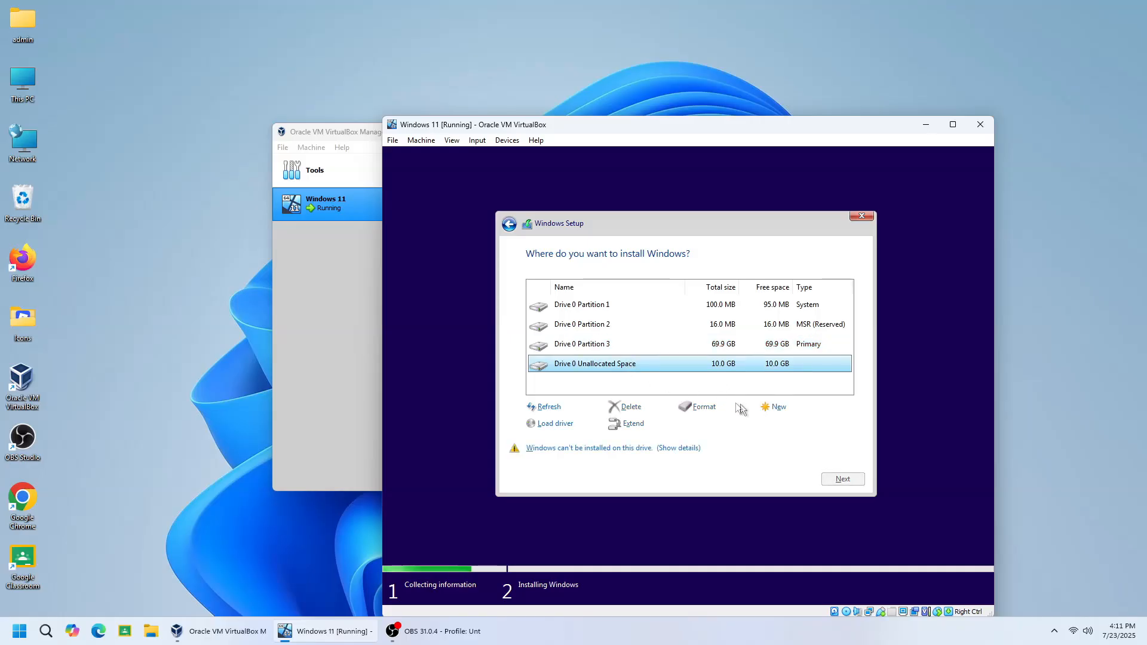
left_click(776, 408)
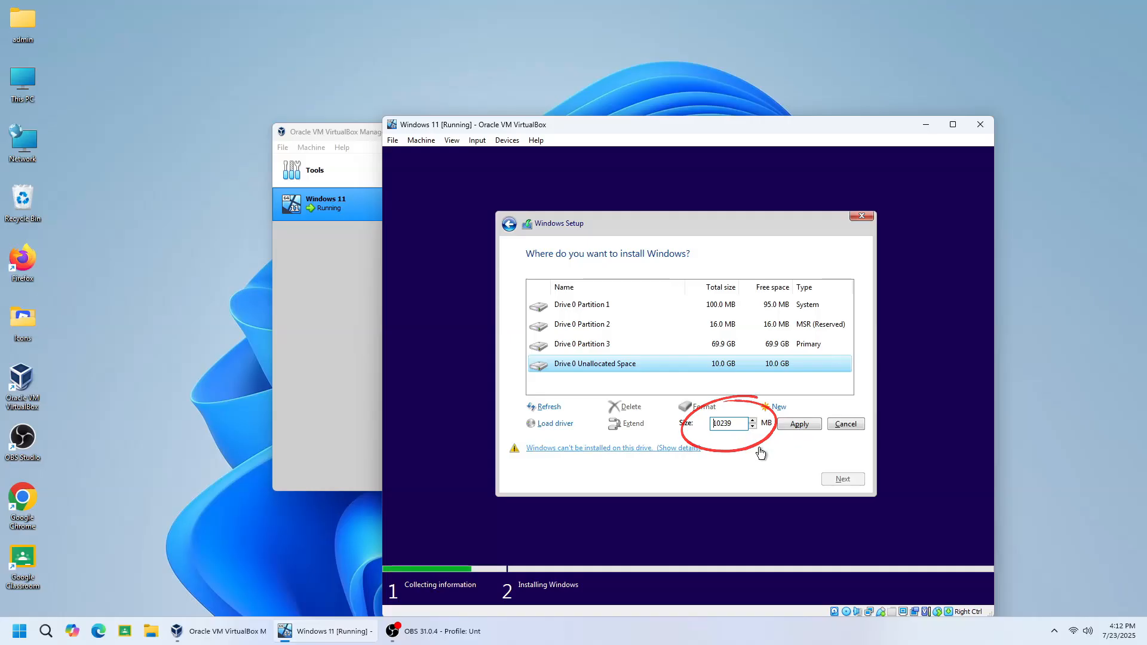
left_click(799, 424)
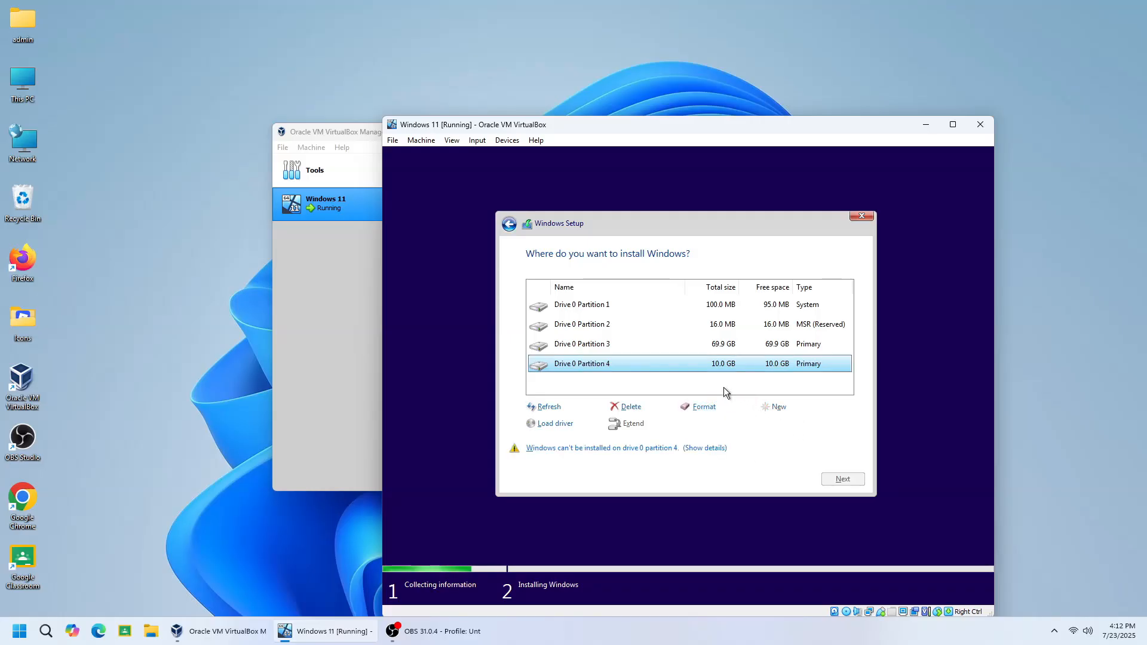
Format Drive 0 Partition 3 and Drive 0 Partition 4, accepting the data loss warnings
left_click(715, 351)
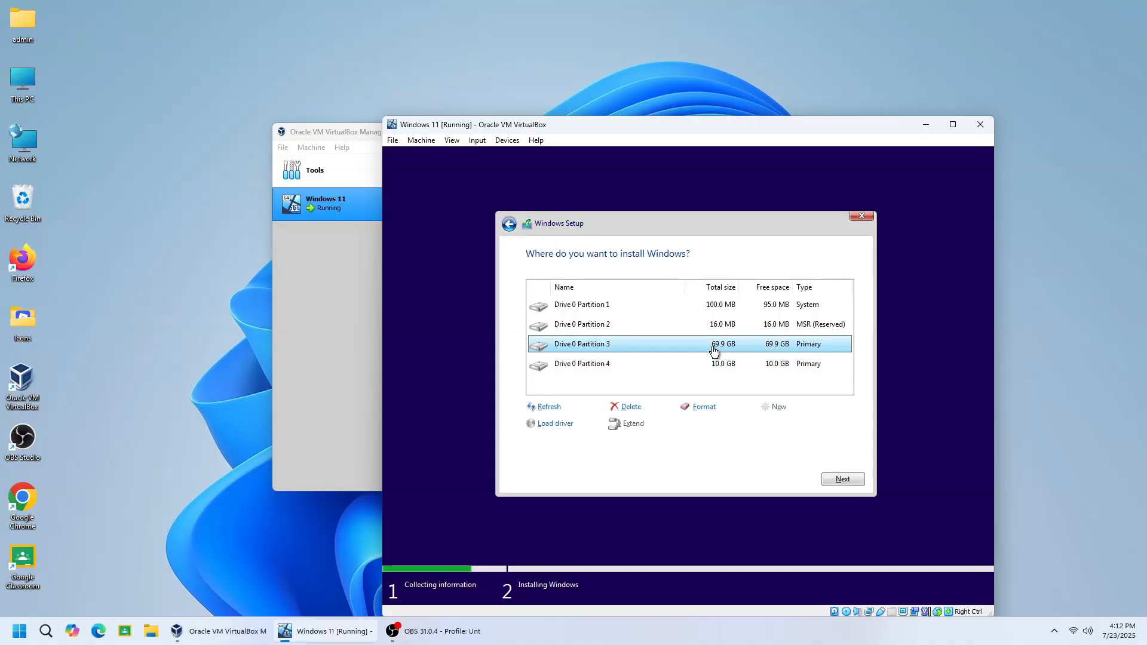
left_click(700, 408)
left_click(750, 425)
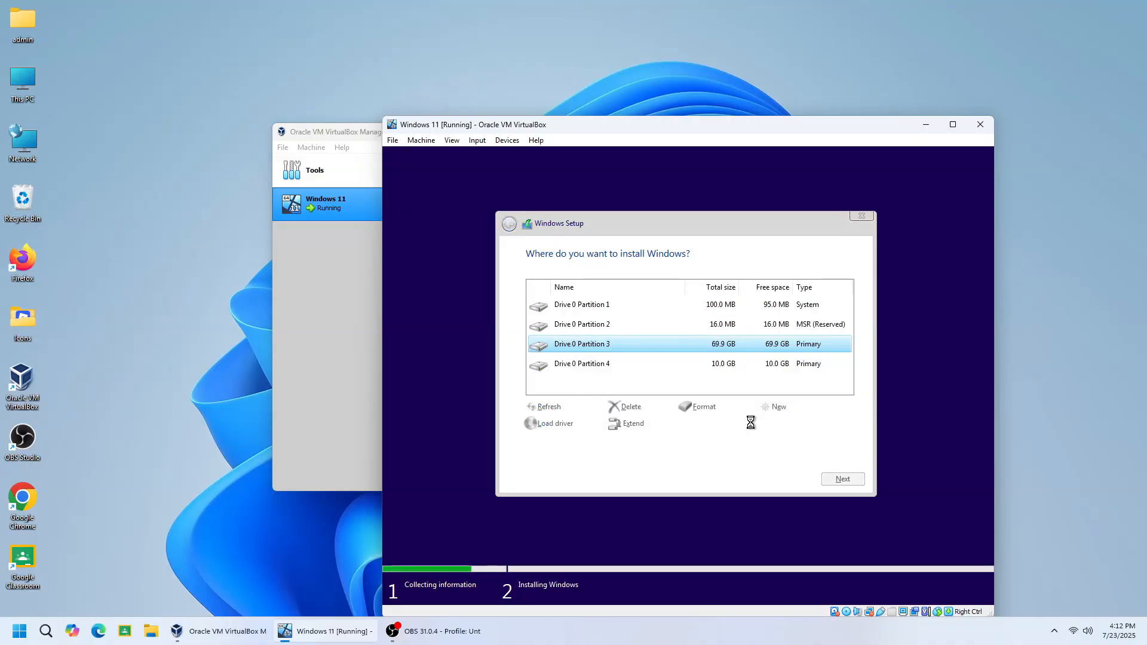
left_click(715, 366)
left_click(704, 407)
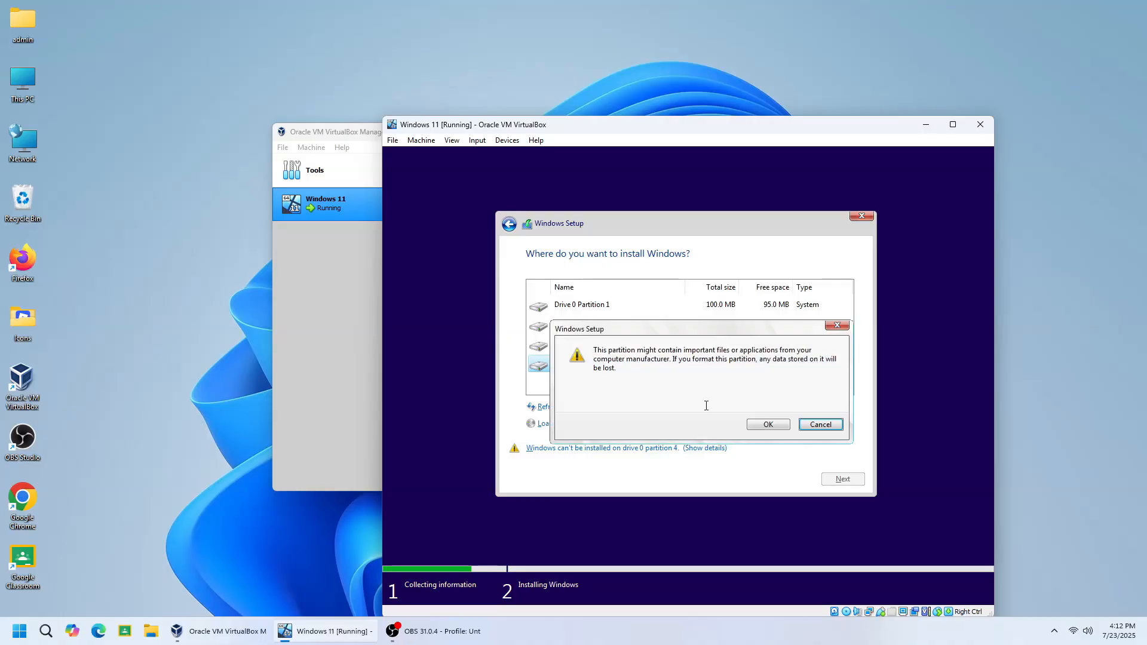
left_click(755, 424)
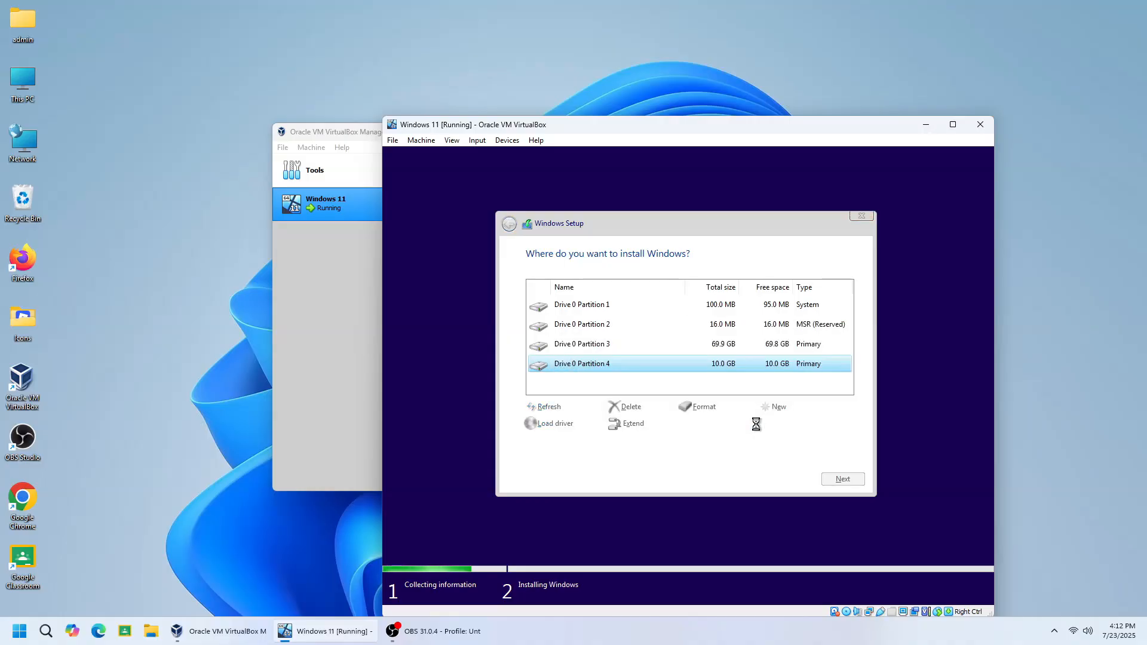
Choose Drive 0 Partition 3 as the install location and start the Windows installation
left_click(715, 352)
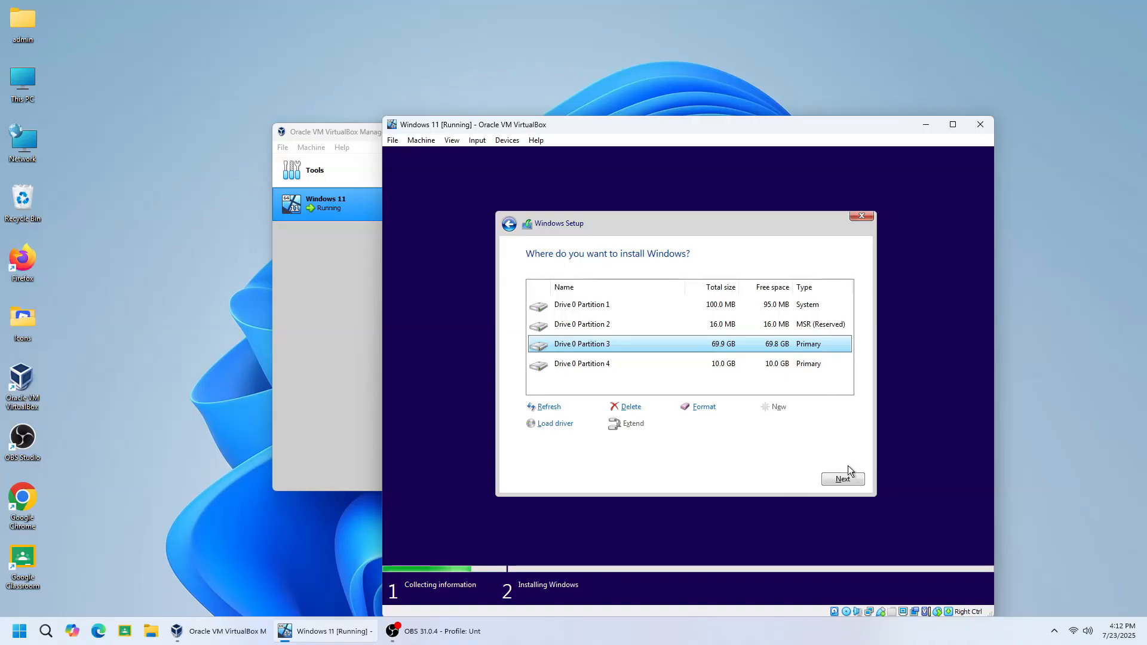
left_click(841, 479)
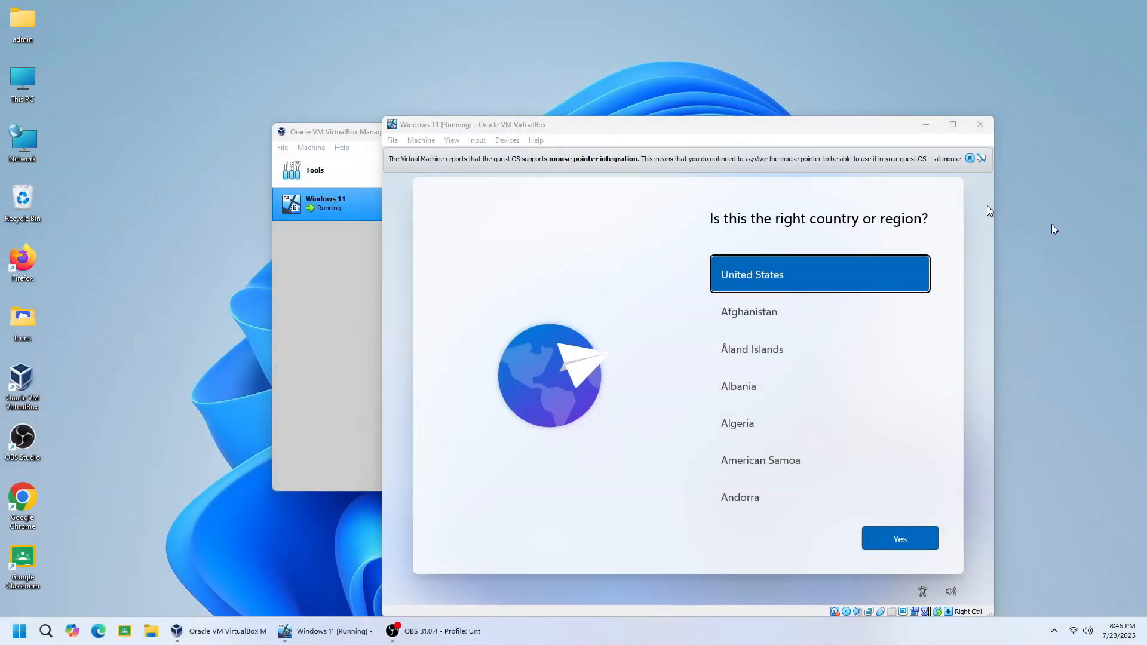
left_click(985, 291)
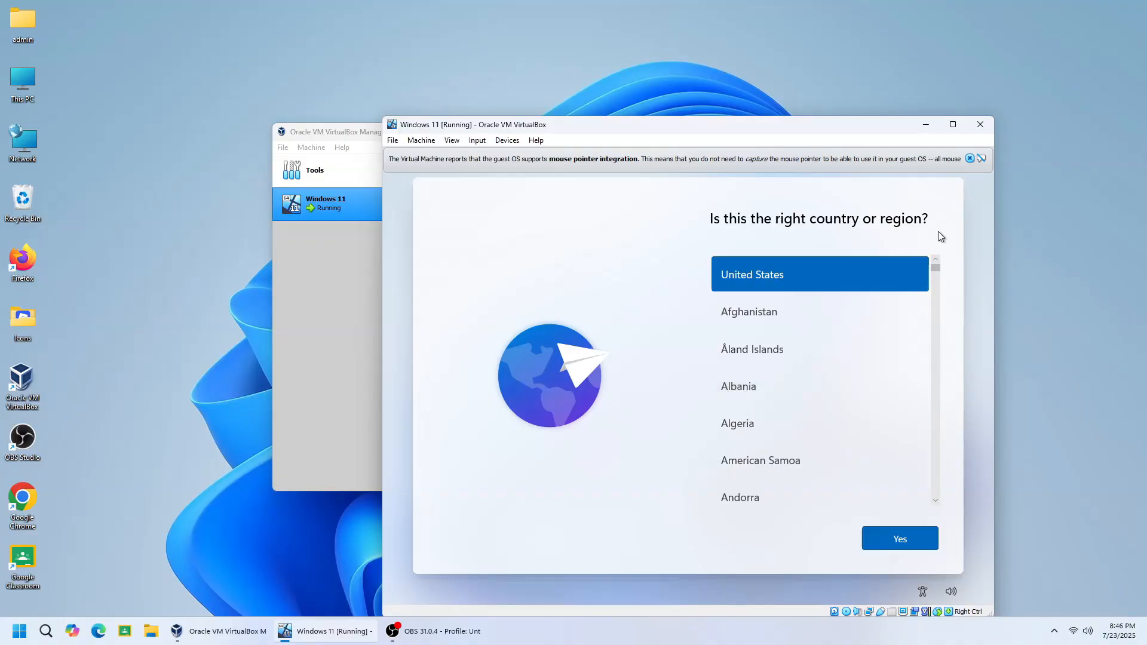
left_click(1052, 225)
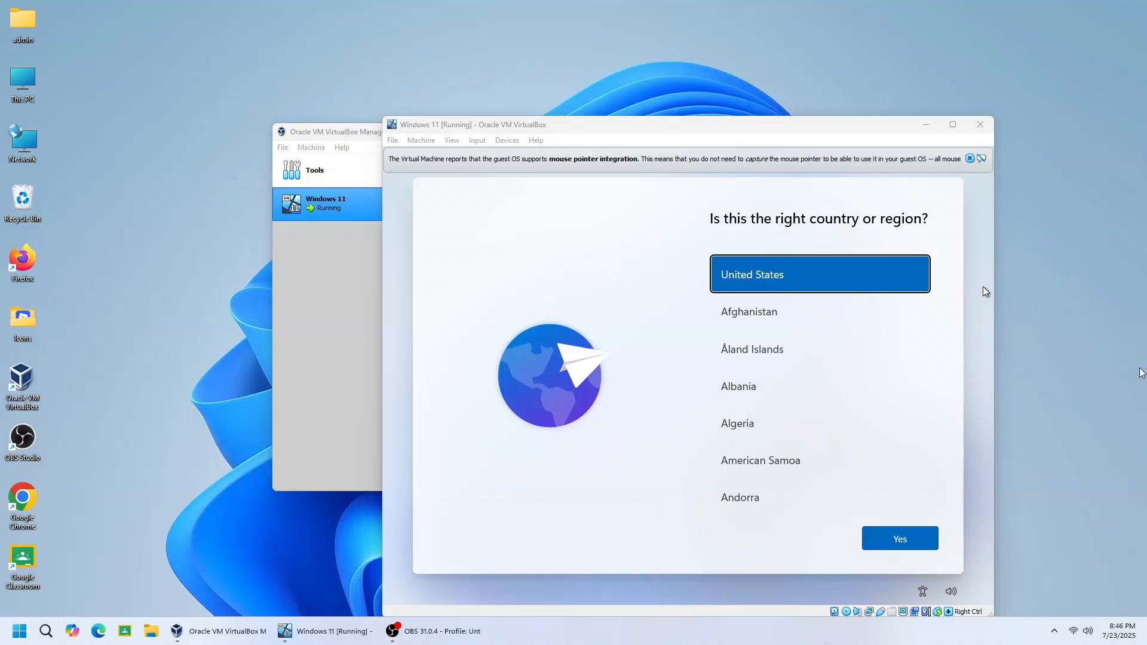
left_click(967, 388)
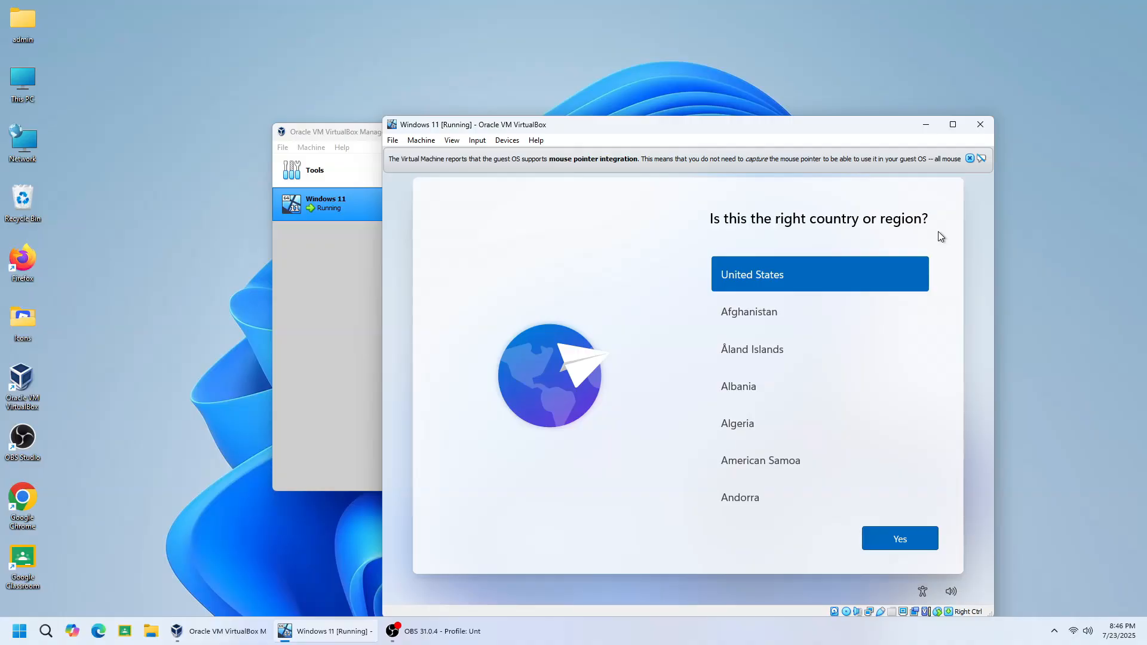
Open a command prompt over the country or region page and run OOBE\BYPASSNRO to bypass the network requirement
key("shift+F10")
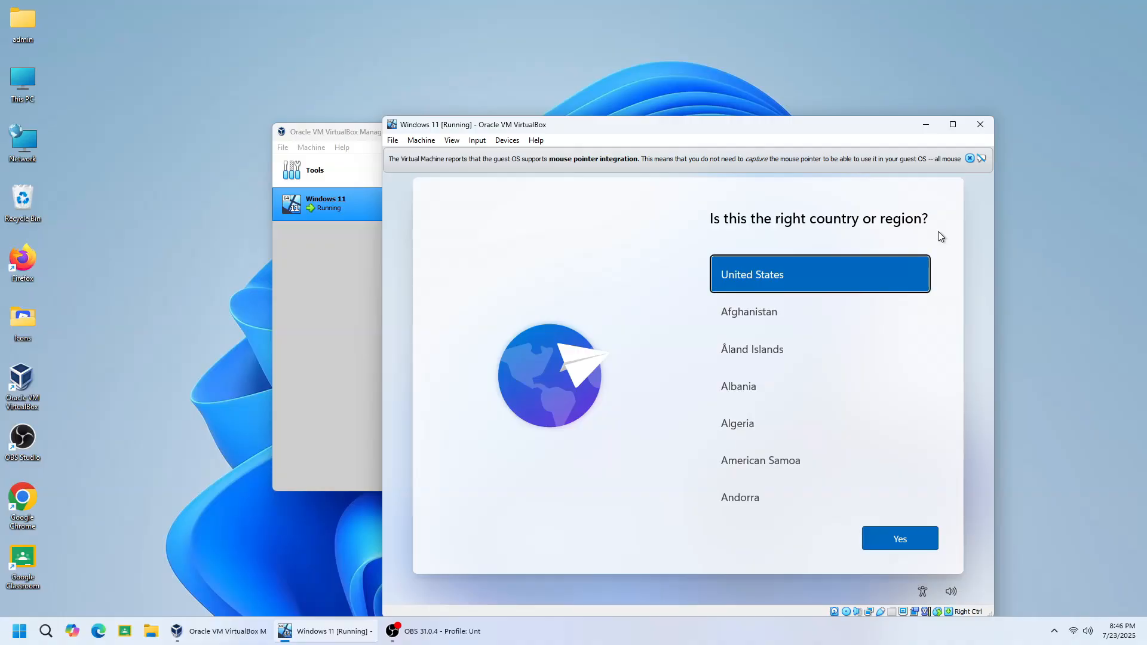
left_click(899, 290)
type("OO")
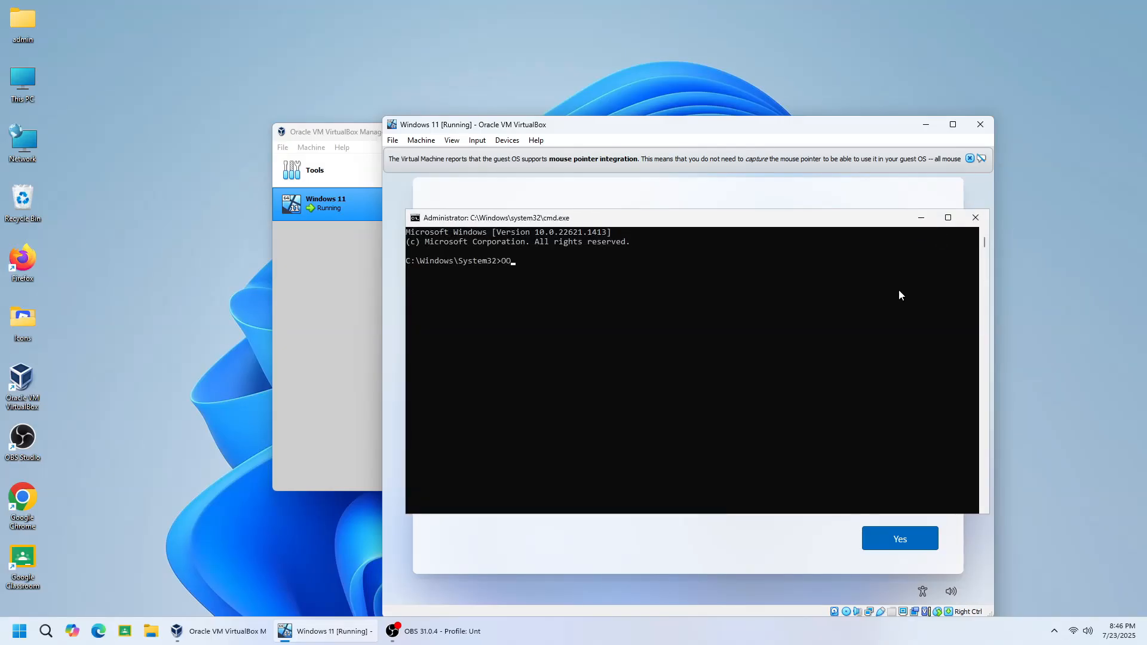
type("BE\\")
type("BYPA")
type("SSN")
type("O")
type("O")
key("Return")
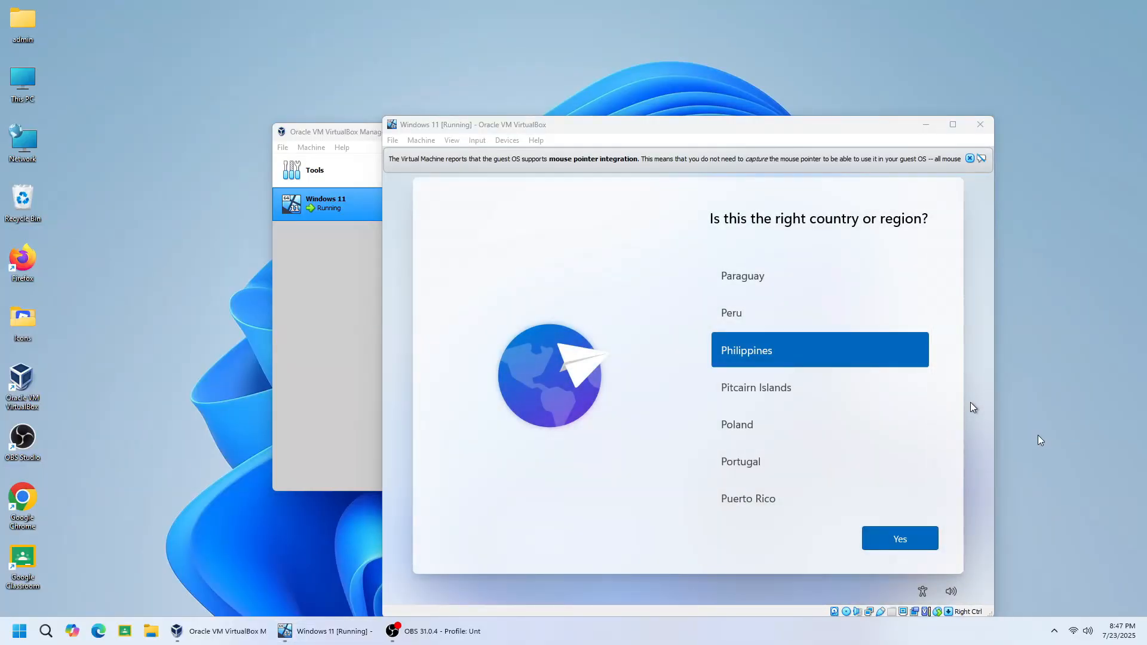
Set the region to Philippines and the keyboard layout to US, without adding a second layout
left_click(863, 344)
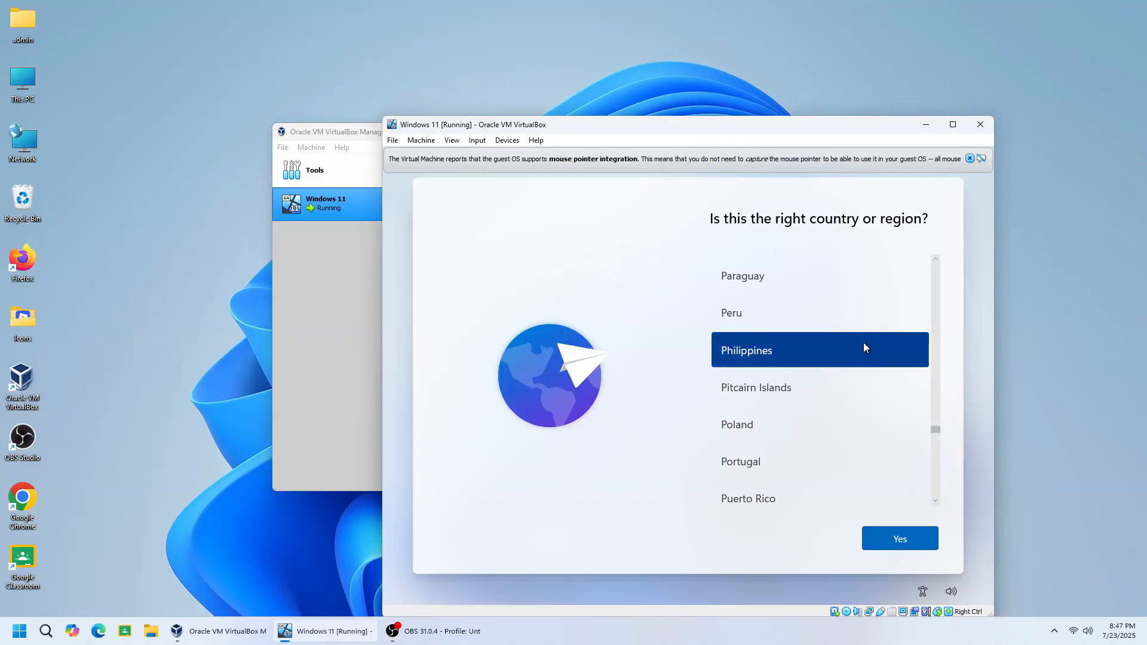
left_click(888, 536)
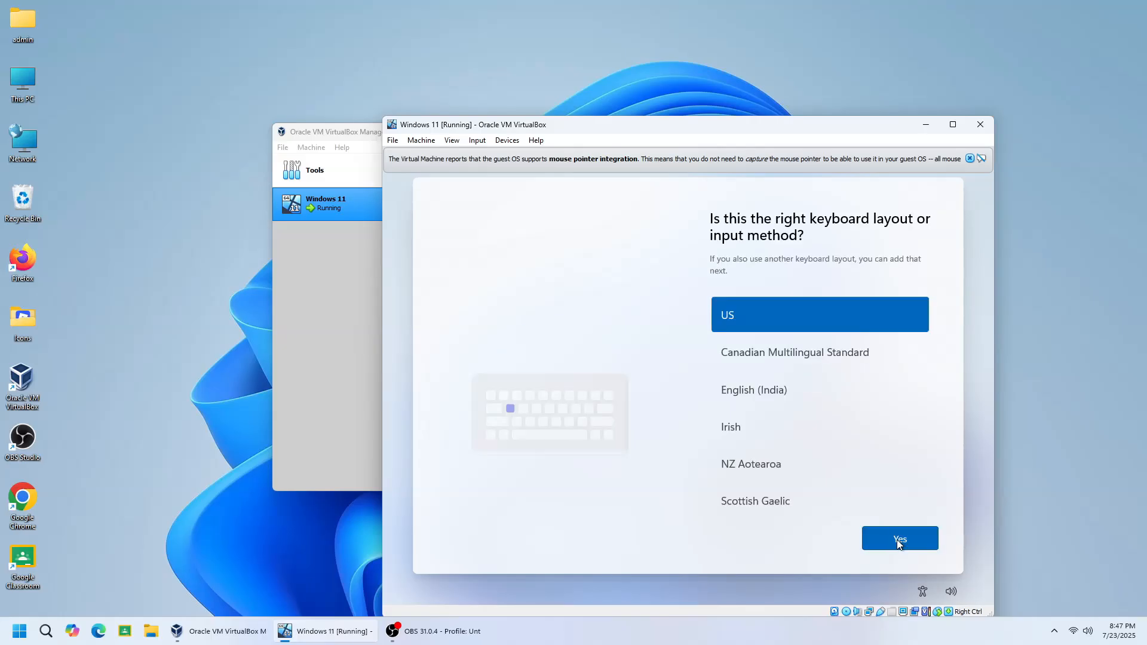
left_click(898, 540)
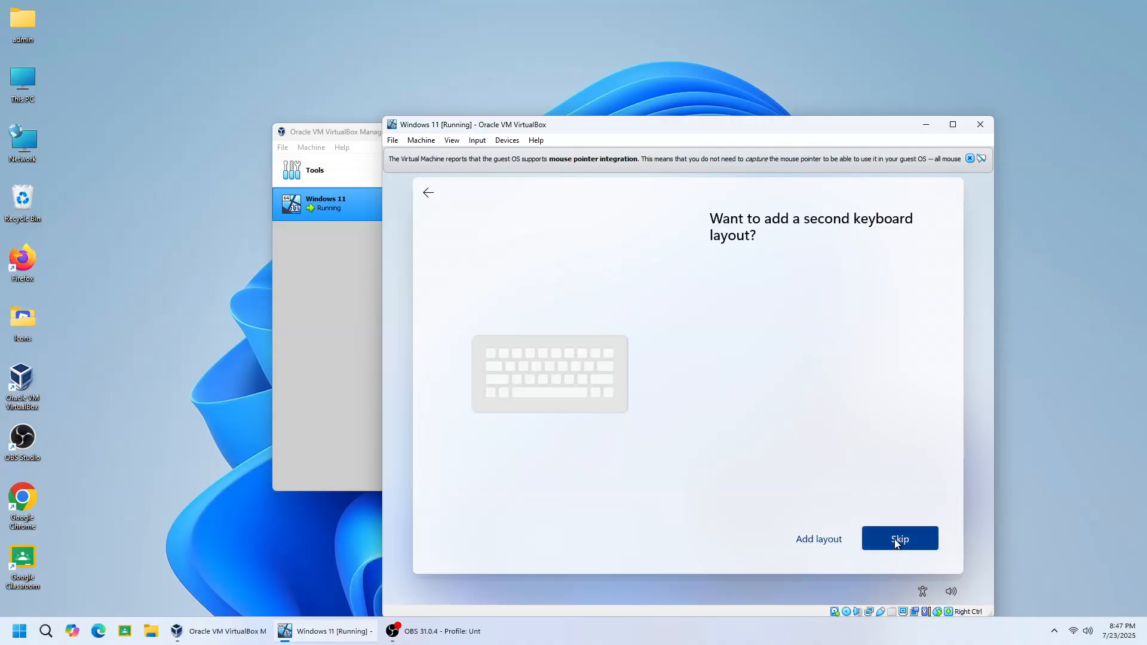
left_click(894, 539)
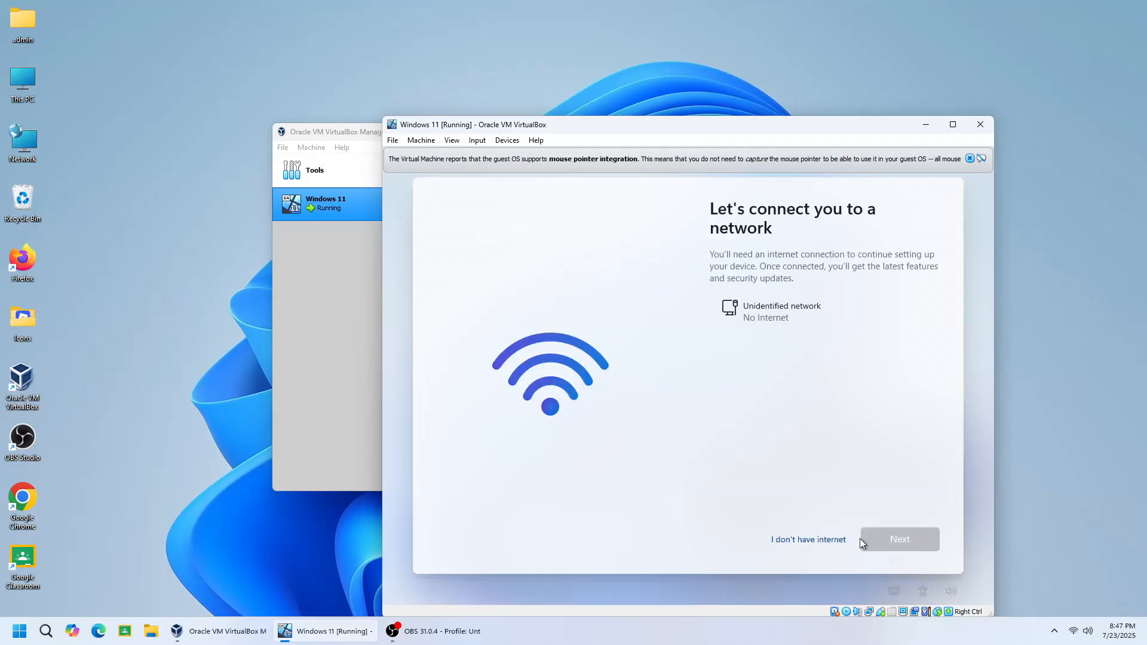
Declare that there is no internet connection and continue with limited setup
left_click(805, 539)
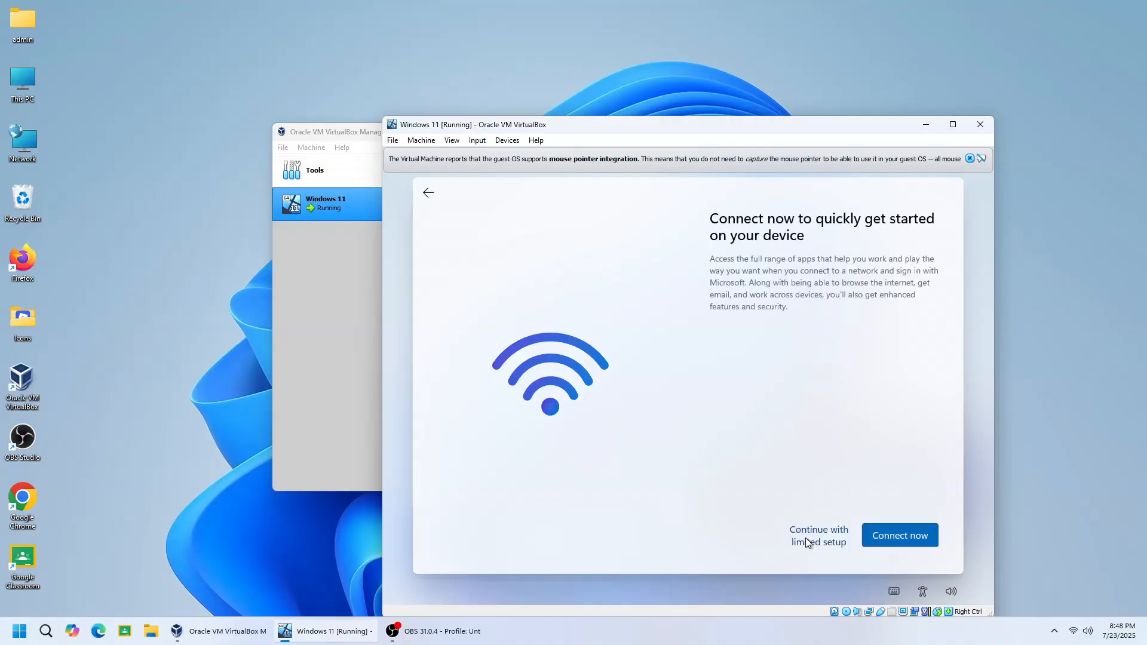
left_click(813, 536)
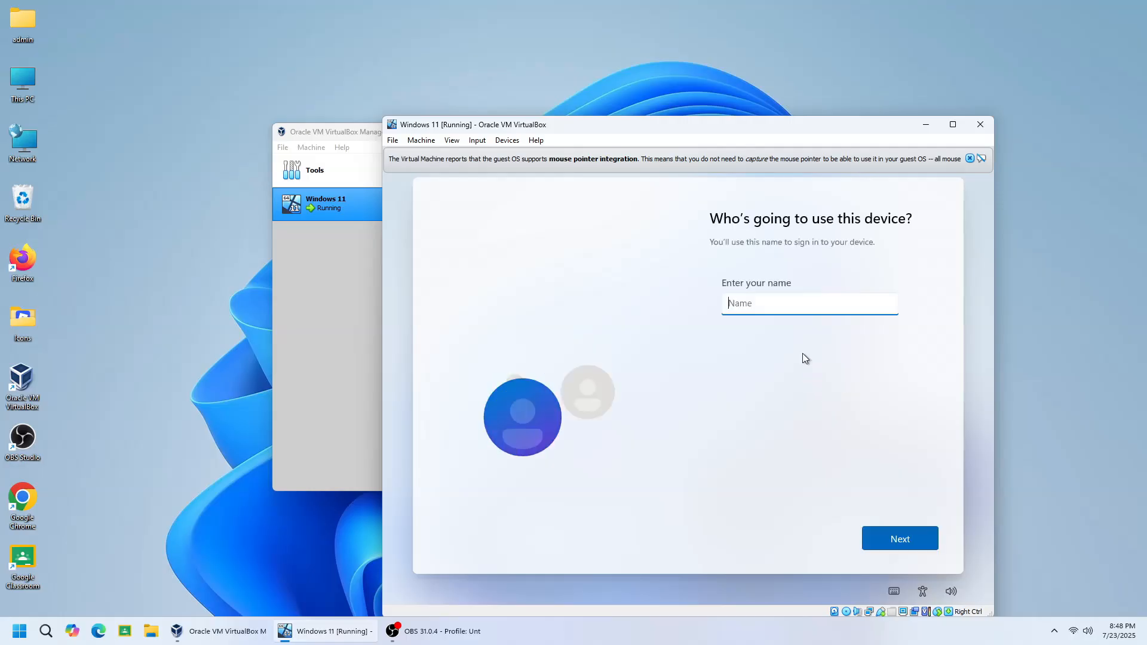
Set the device user's name to NEUST MGT and continue to the password page
type("NEUSTR MGT")
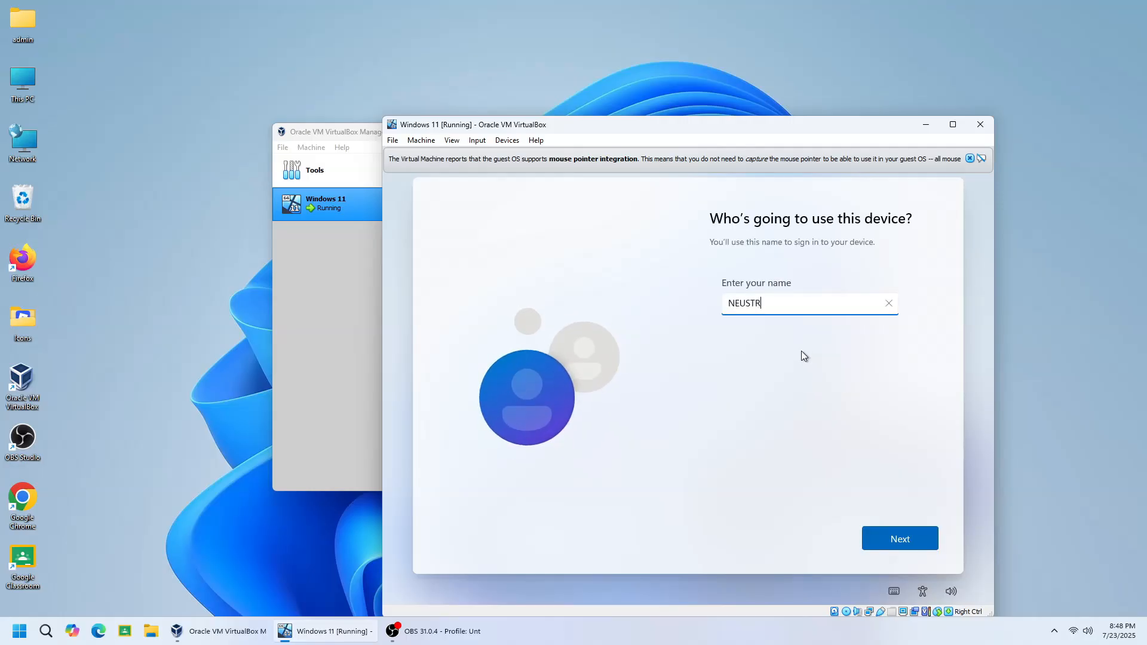
key("BackSpace")
key("BackSpace")
key("BackSpace")
key("BackSpace")
key("BackSpace")
type("MGT")
left_click(889, 537)
Create the account password and enter it again in the password confirmation field
type("12345678")
left_click(890, 535)
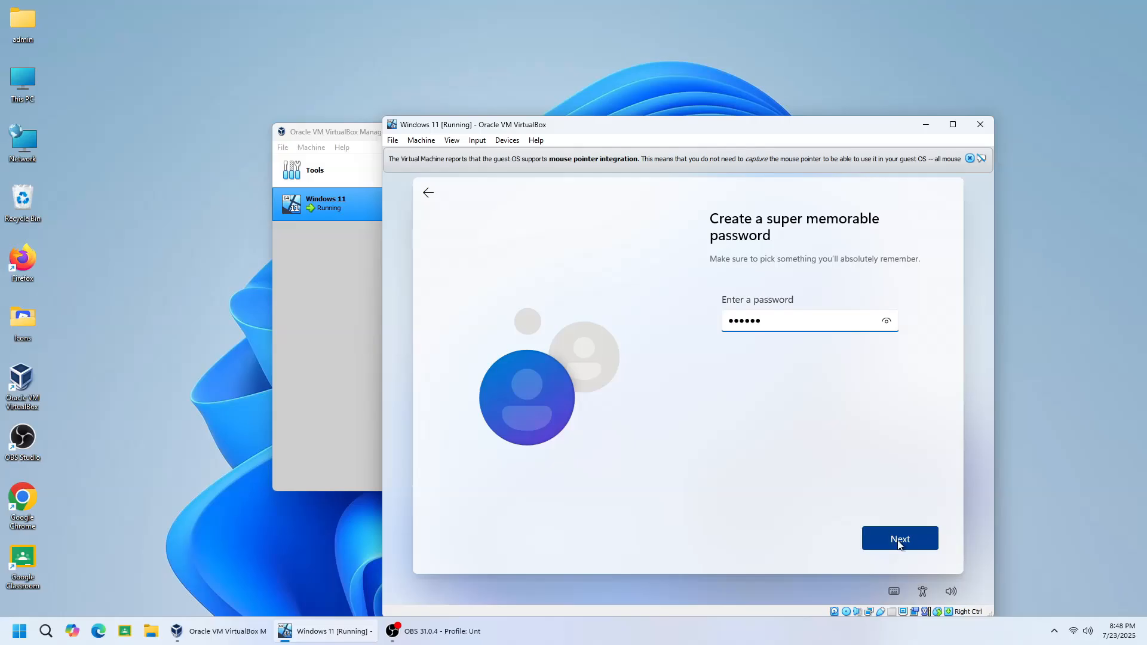
type("123456")
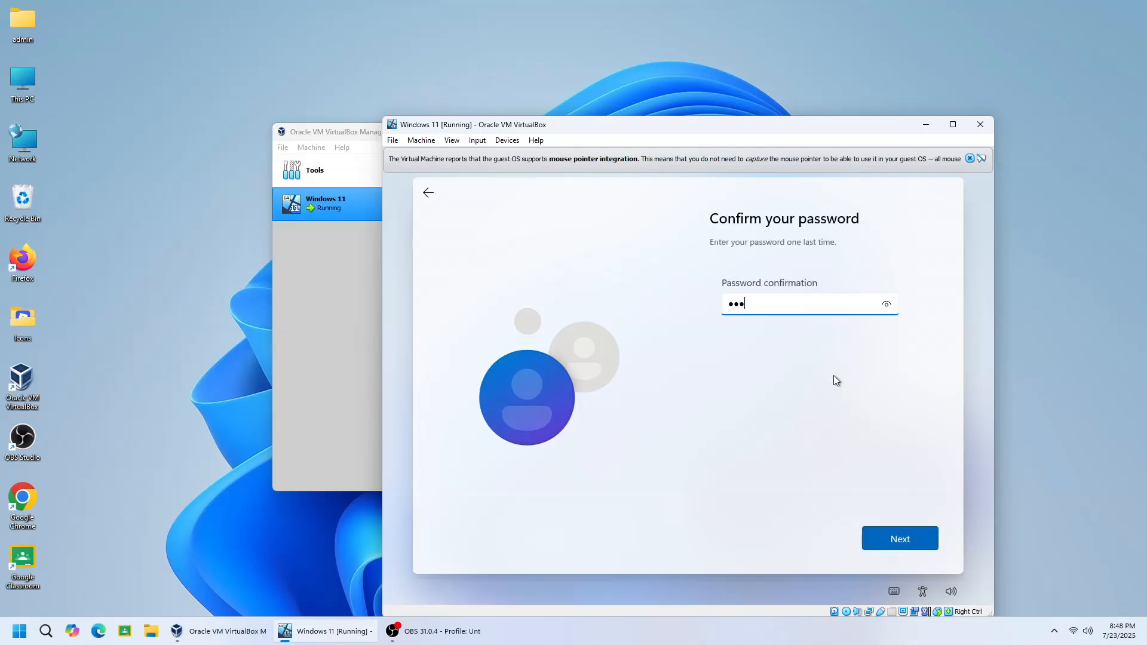
type("78")
left_click(898, 529)
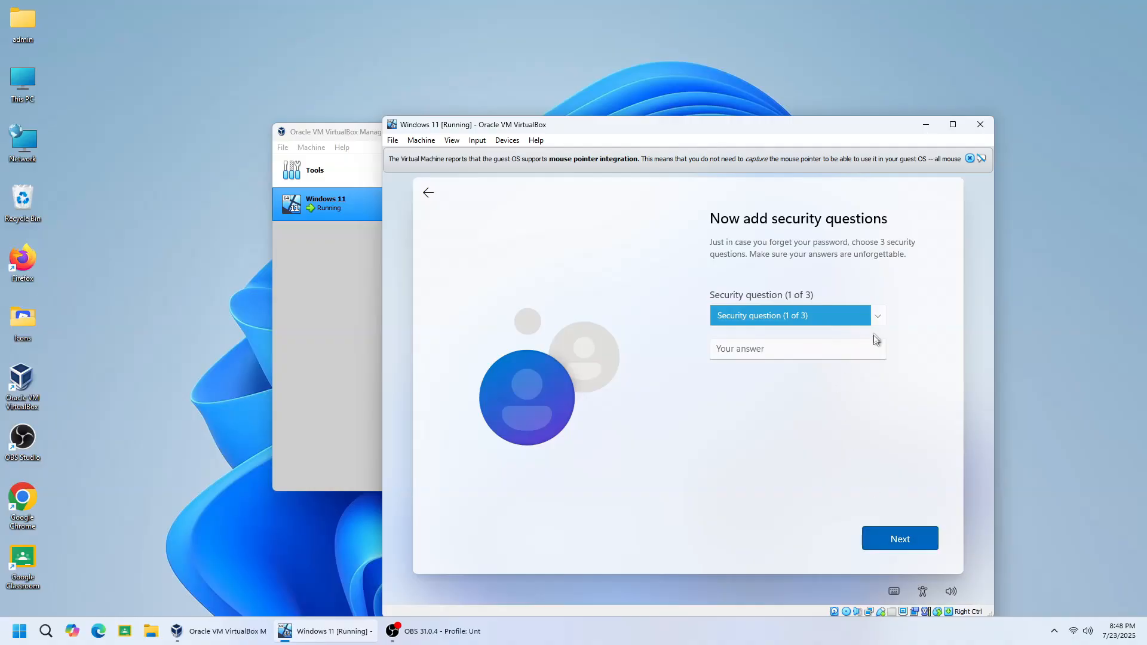
Choose three security questions for the account and fill in an answer to each one
left_click(875, 315)
left_click(845, 328)
left_click(792, 348)
type(".")
left_click(879, 322)
left_click(795, 329)
left_click(785, 349)
left_click(899, 541)
left_click(877, 321)
left_click(786, 329)
left_click(787, 354)
type(".")
left_click(893, 539)
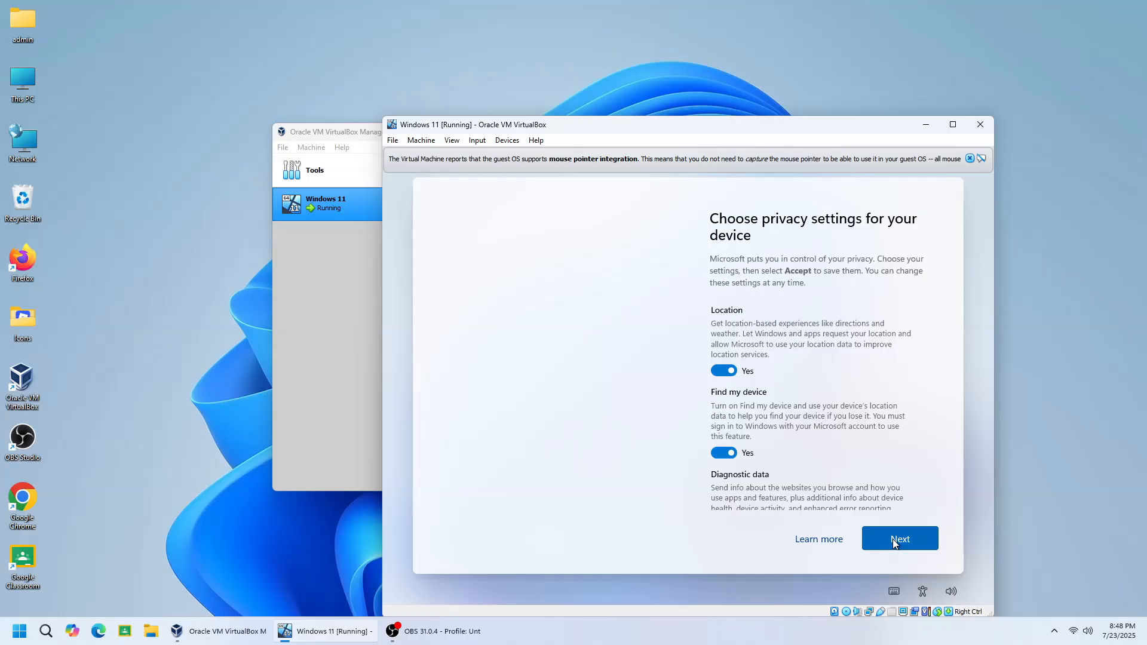
Go through the device privacy settings and accept them with all options left at Yes
left_click(893, 539)
left_click(894, 540)
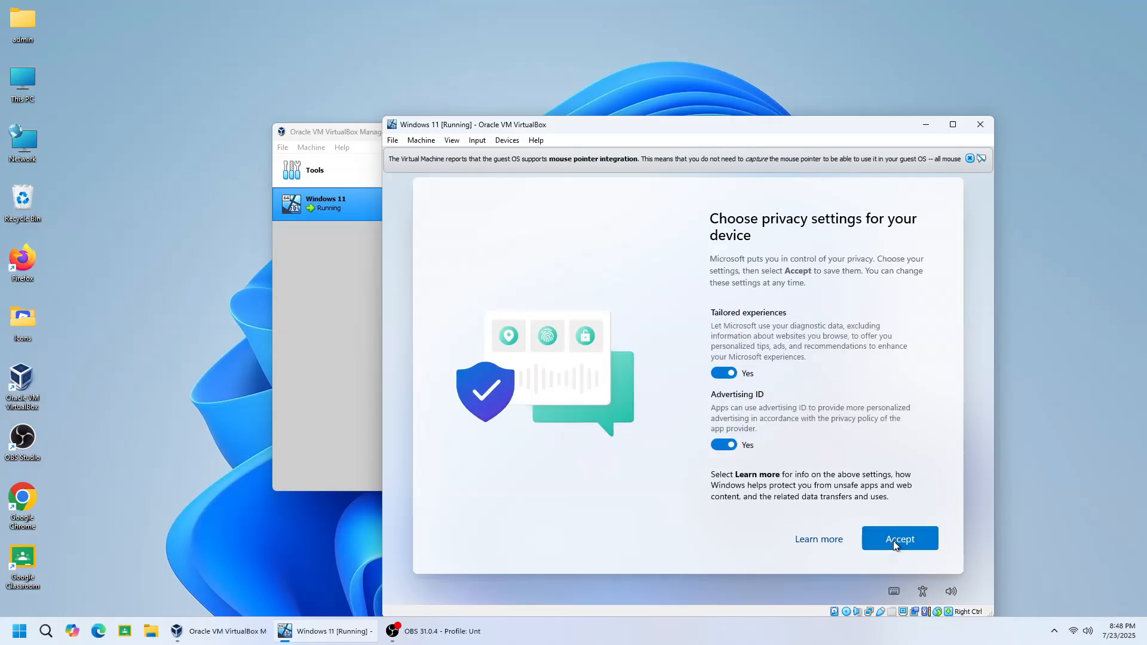
left_click(894, 540)
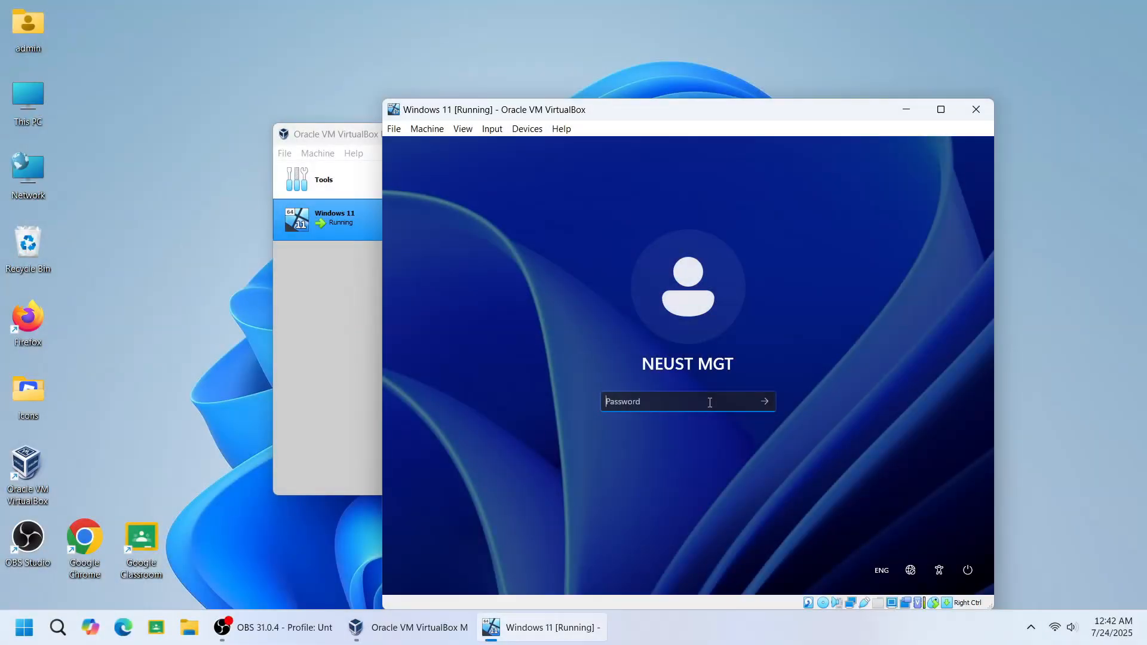
Sign in to the NEUST MGT account on the virtual machine with the account password
type("••")
type("••••")
key("Return")
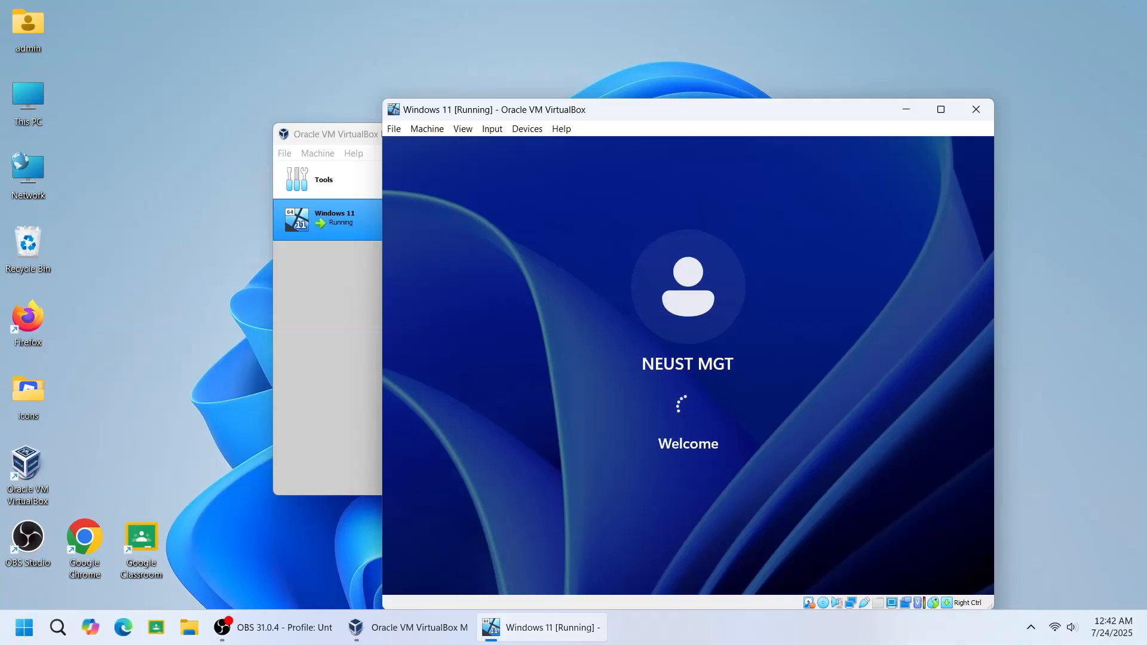